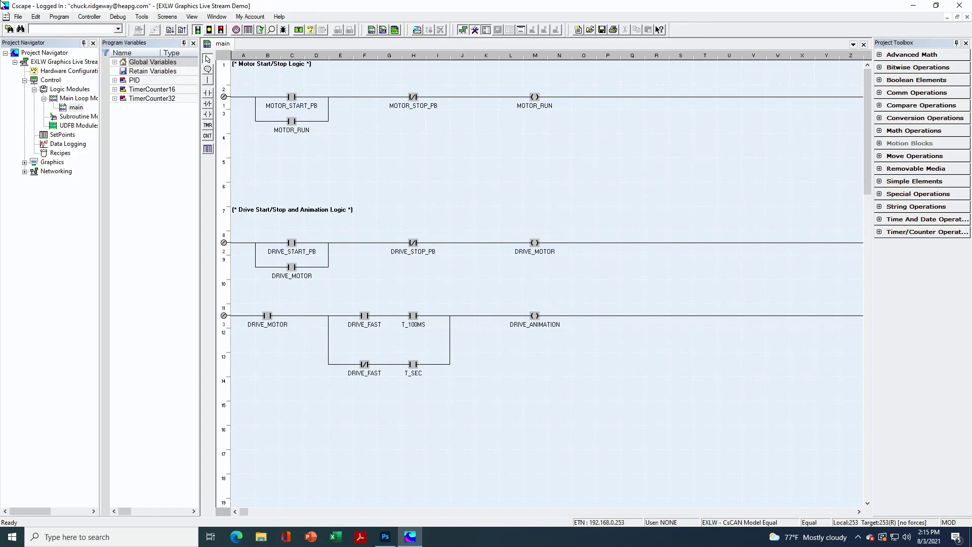
# Minimize the ladder project window and view the Horner Logo Large image stored on the desktop.
pyautogui.click(915, 8)
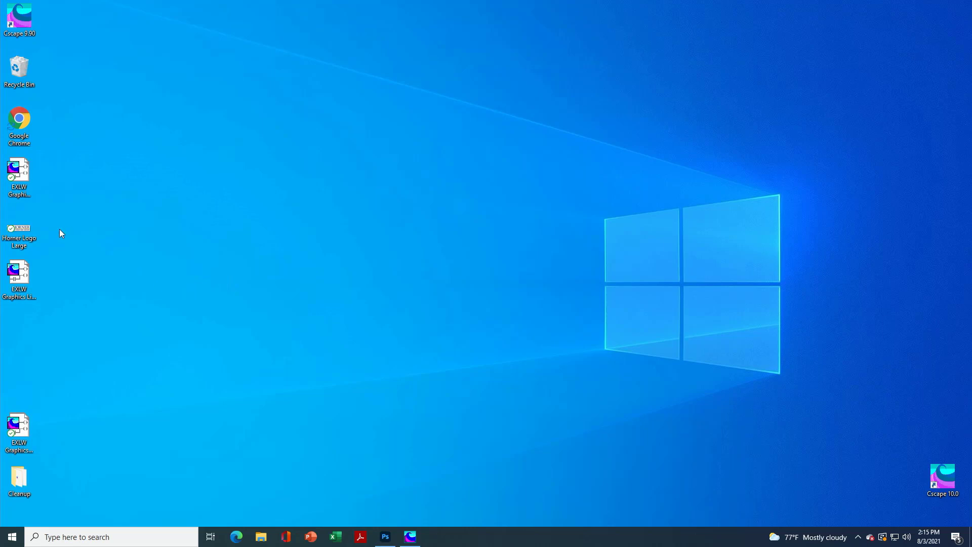
pyautogui.doubleClick(28, 230)
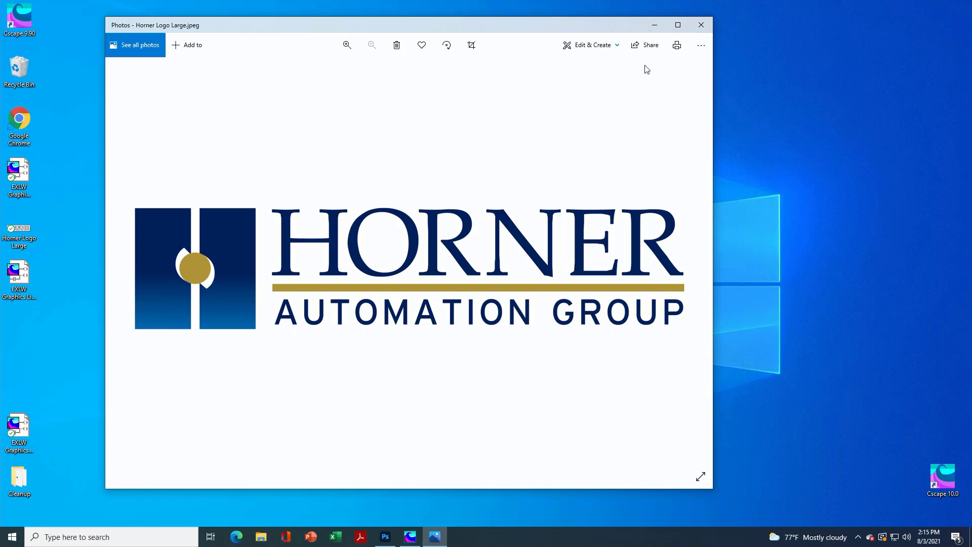
pyautogui.click(700, 30)
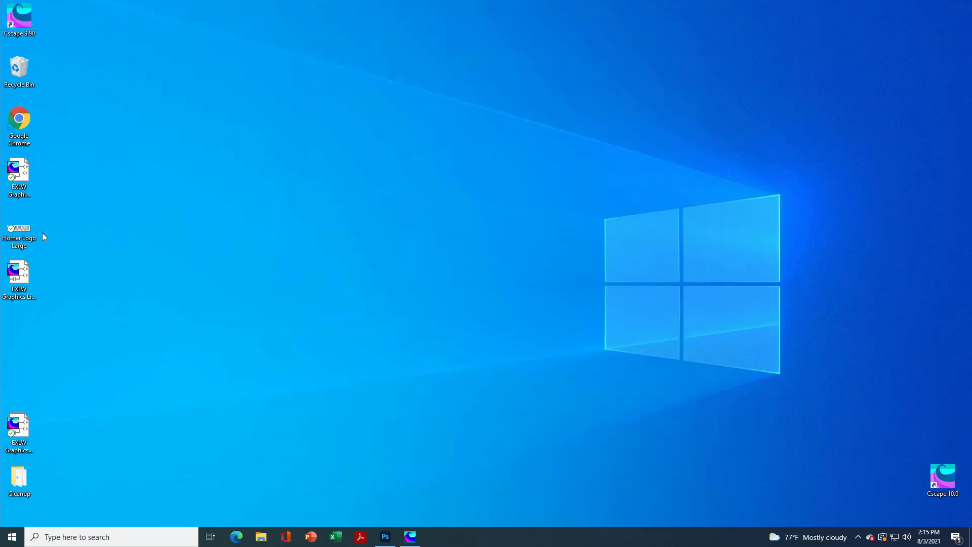
# Examine the image dimensions and resolution in the Horner Logo Large file's detailed properties.
pyautogui.rightClick(29, 231)
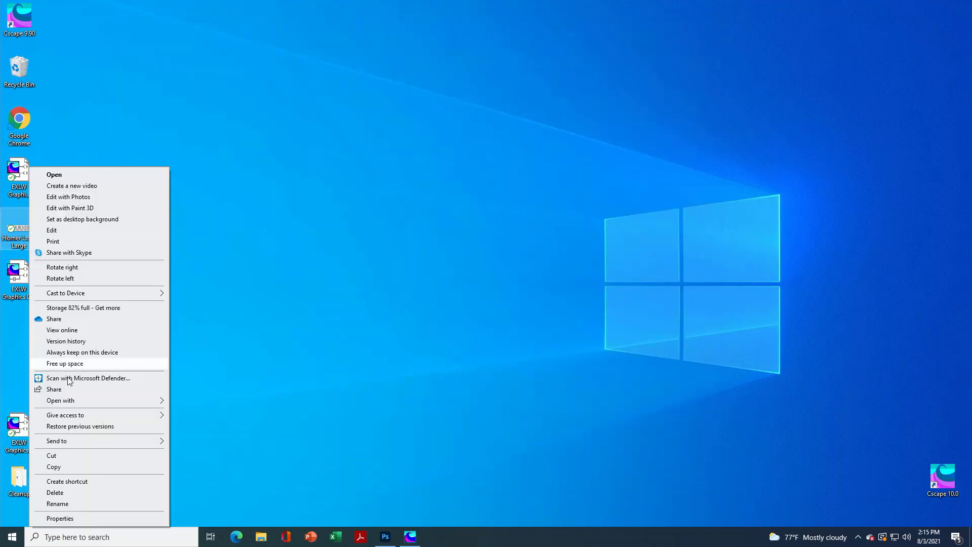
pyautogui.click(55, 518)
pyautogui.moveTo(171, 244); pyautogui.dragTo(222, 197)
pyautogui.click(147, 210)
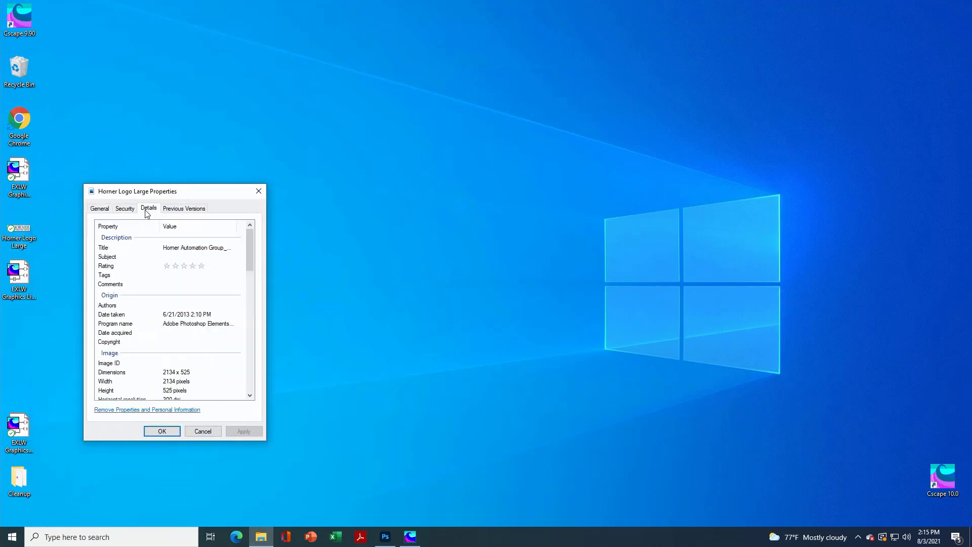
pyautogui.scroll(-1, 170, 394)
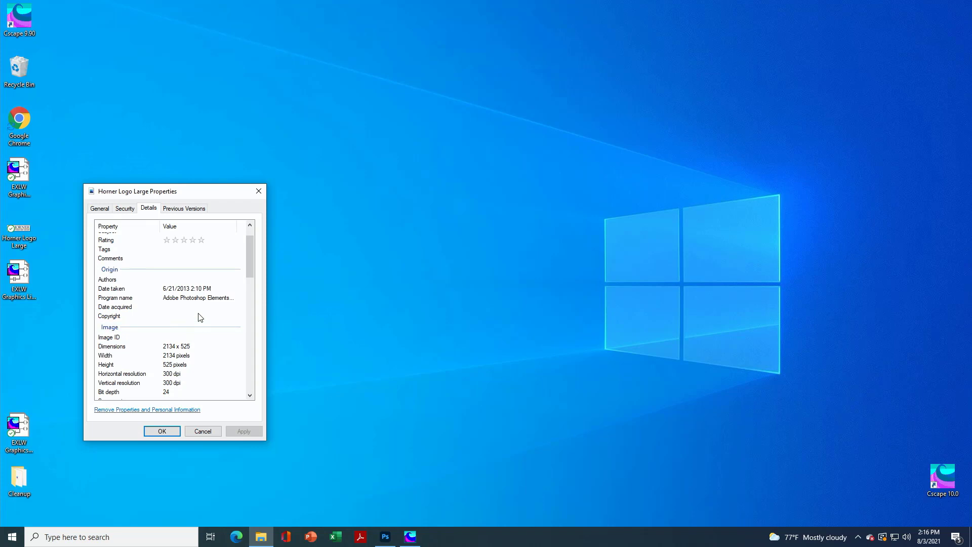
pyautogui.click(262, 196)
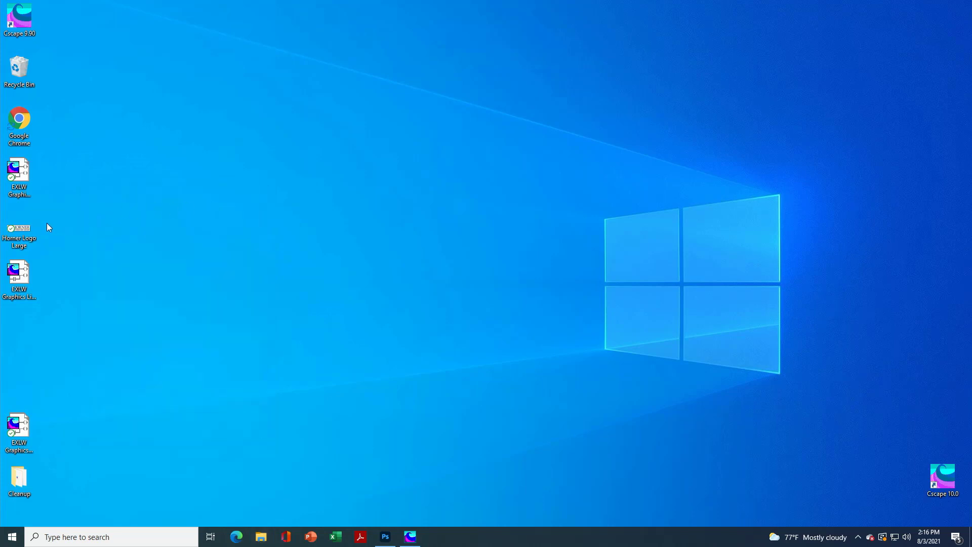
# Open the Horner Logo Large image in Paint 3D and resize it to 720 px wide with the aspect ratio locked.
pyautogui.rightClick(30, 229)
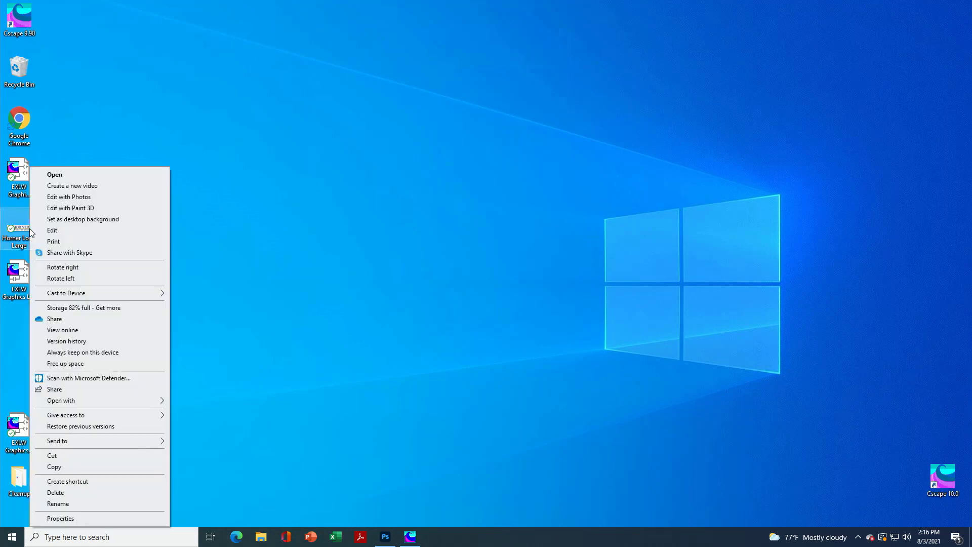
pyautogui.click(67, 209)
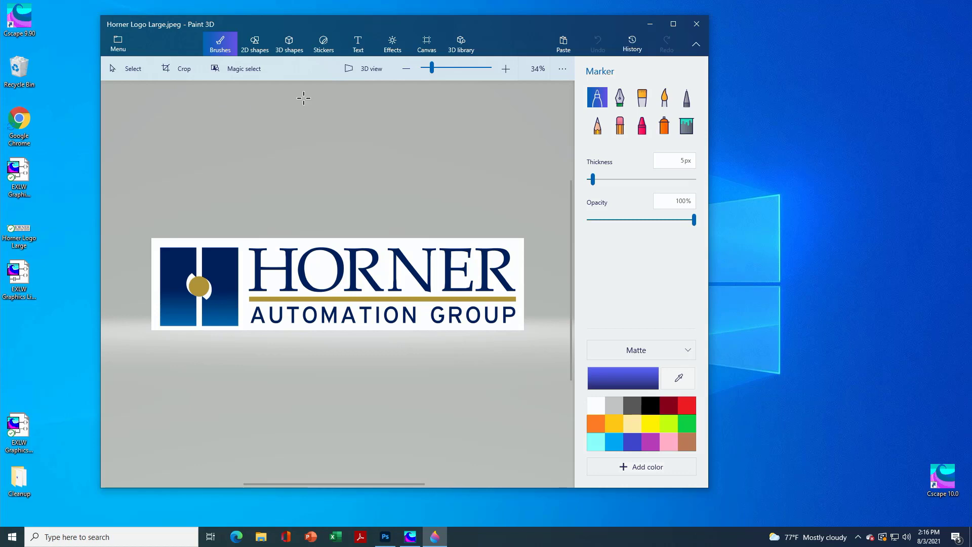
pyautogui.click(427, 46)
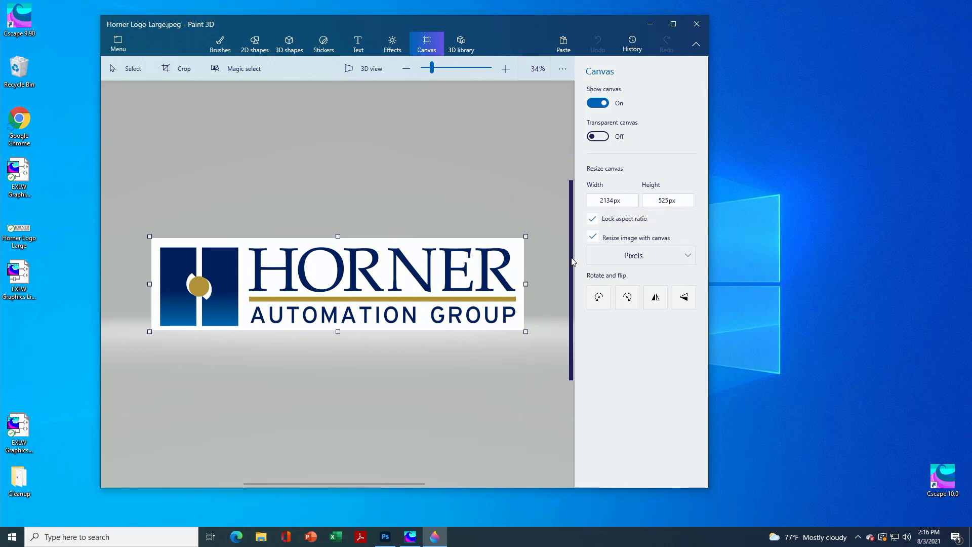
pyautogui.click(601, 201)
pyautogui.click(667, 200)
pyautogui.moveTo(613, 201)
pyautogui.mouseDown()
pyautogui.moveTo(587, 203)
pyautogui.moveTo(614, 199)
pyautogui.mouseUp()
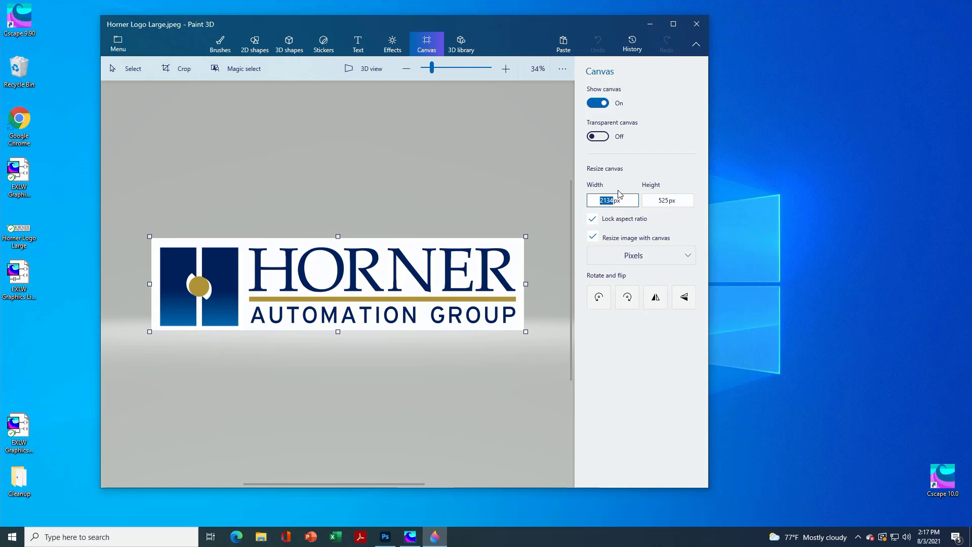
pyautogui.write('720')
pyautogui.press('Return')
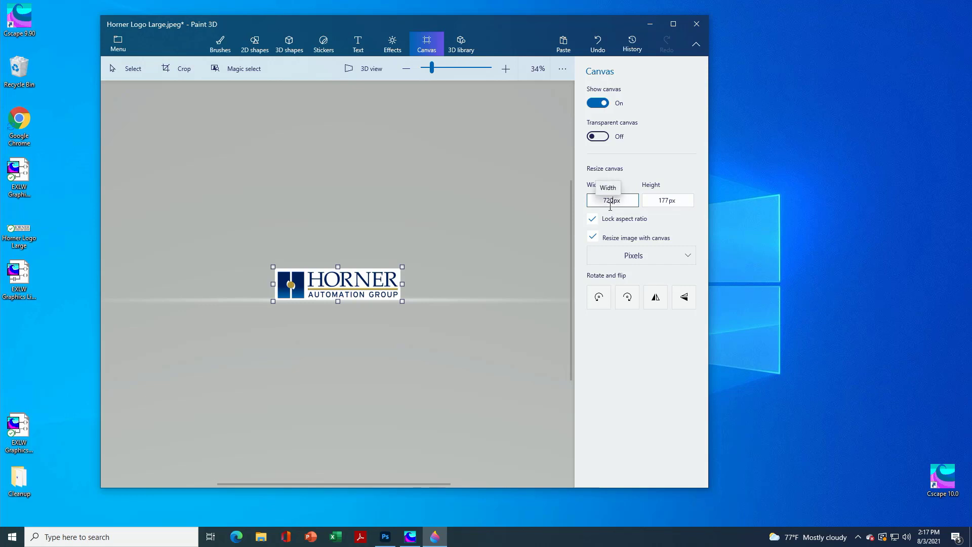
# Save a copy of the resized logo to the desktop as a 2D bitmap (*.bmp) named Horner Logo EXLW.
pyautogui.click(117, 40)
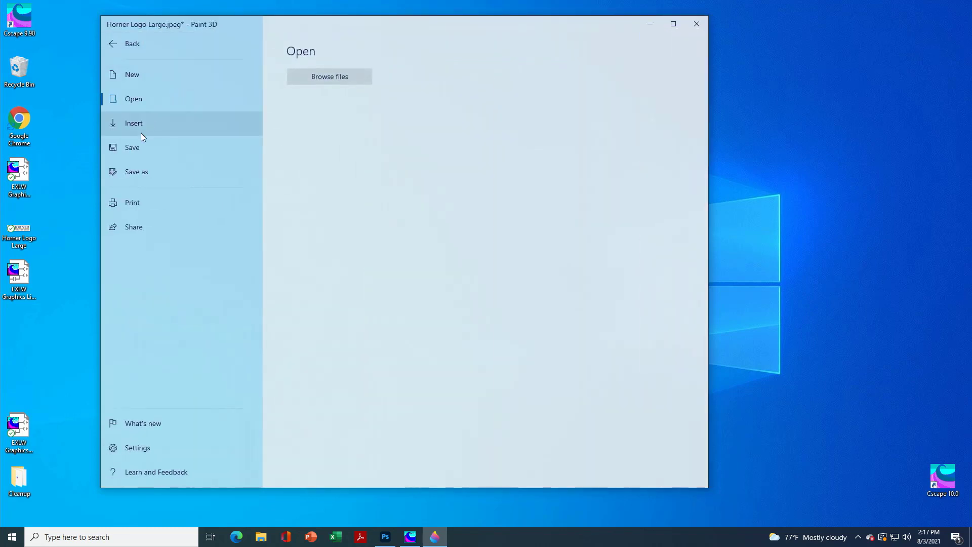
pyautogui.click(123, 172)
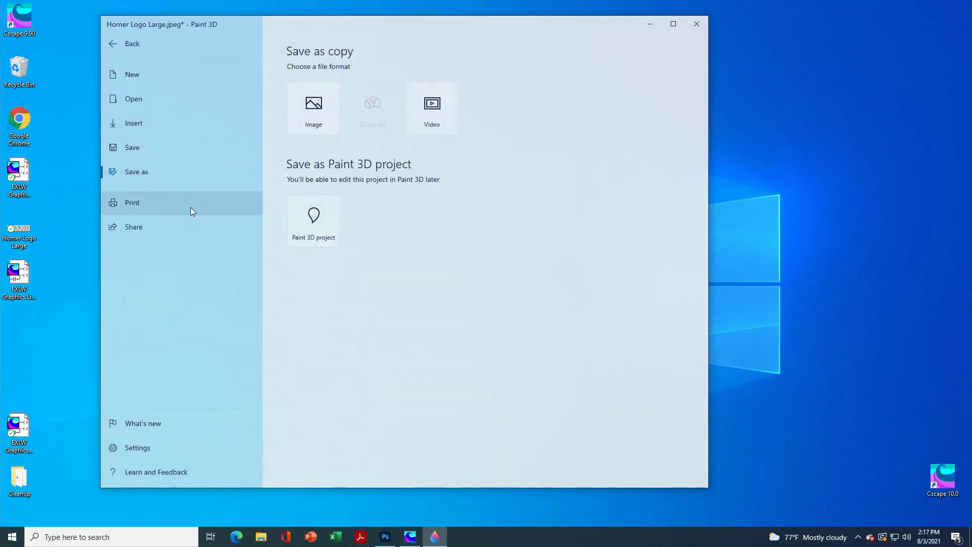
pyautogui.click(314, 108)
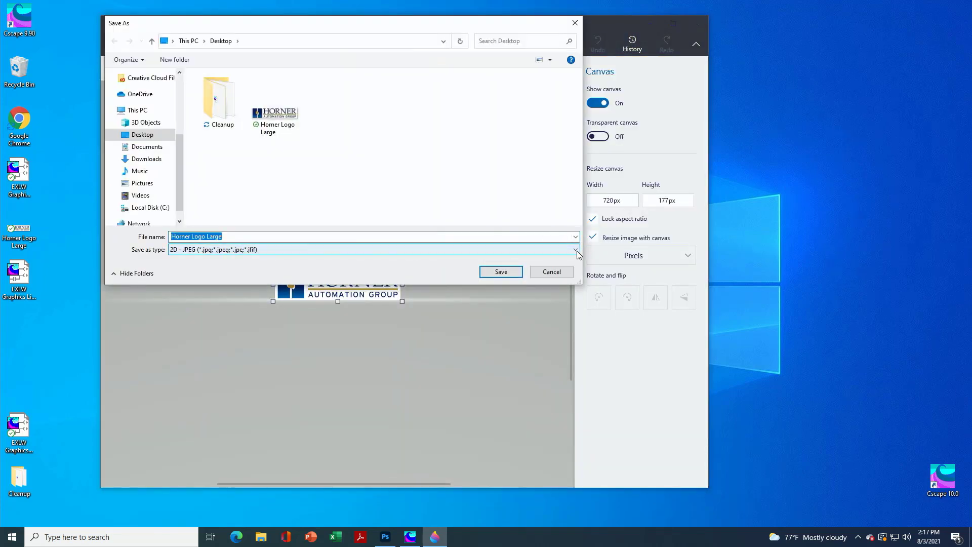
pyautogui.click(577, 250)
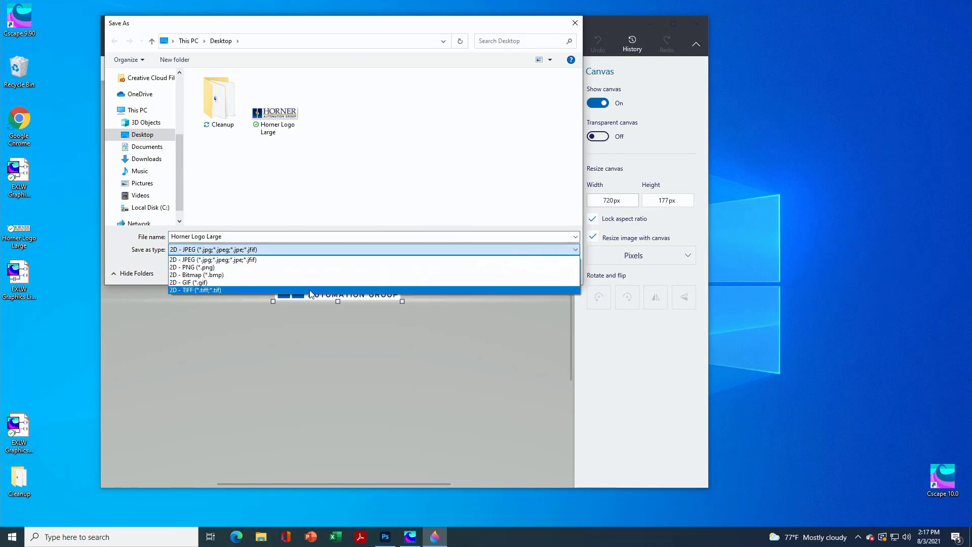
pyautogui.click(215, 276)
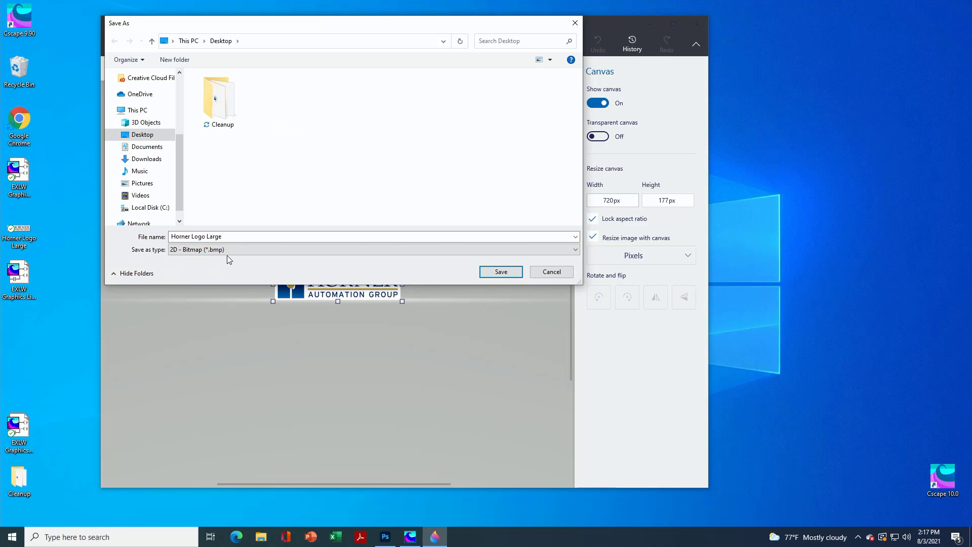
pyautogui.click(231, 238)
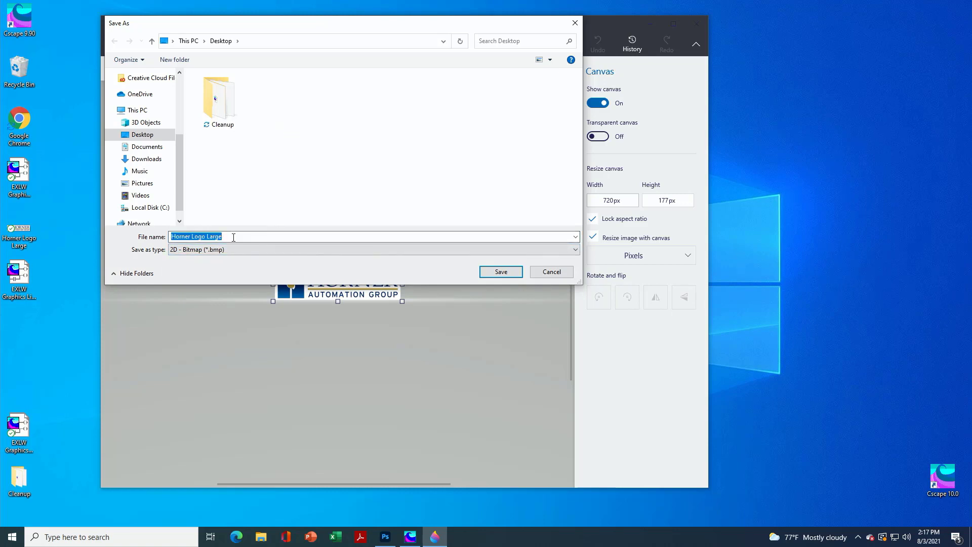
pyautogui.click(234, 238)
pyautogui.press('BackSpace')
pyautogui.press('BackSpace')
pyautogui.press('BackSpace')
pyautogui.press('BackSpace')
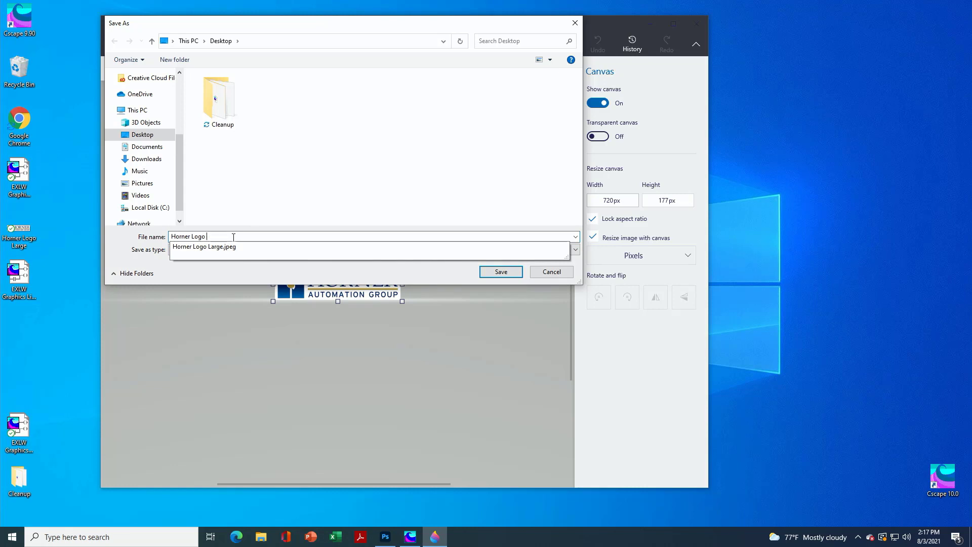
pyautogui.write('EXLW')
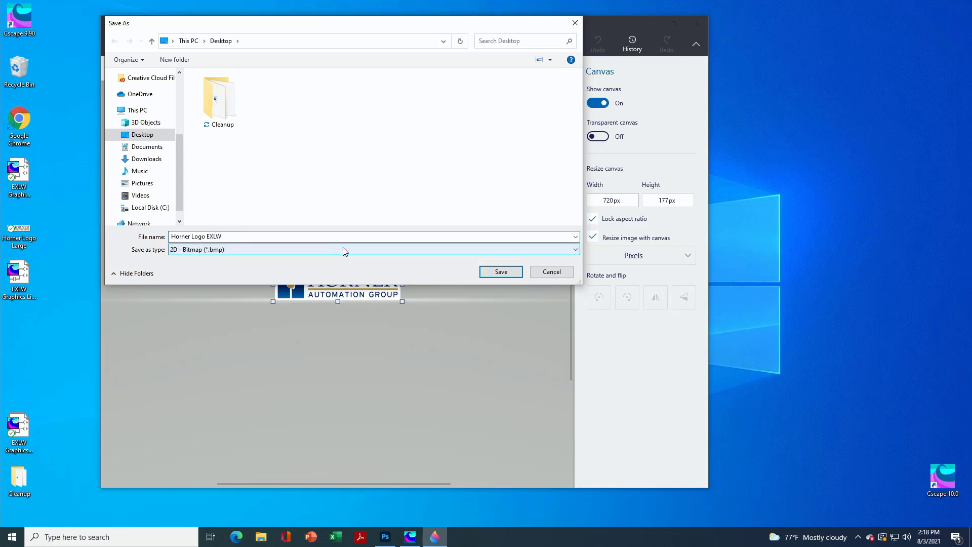
pyautogui.click(496, 274)
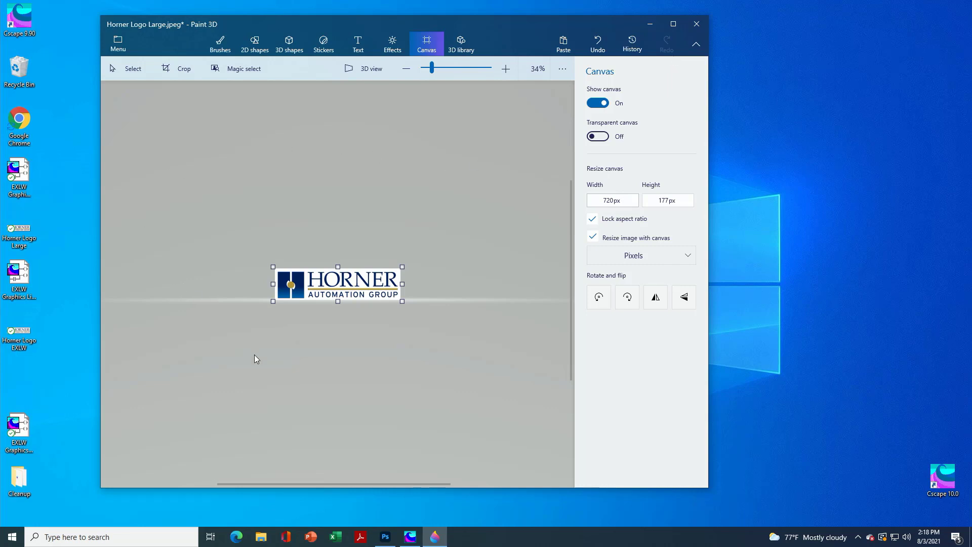
# Switch to Cscape, open the graphics editor maximized, and delete the HORNER AUTOMATION text from Screen 1.
pyautogui.click(411, 537)
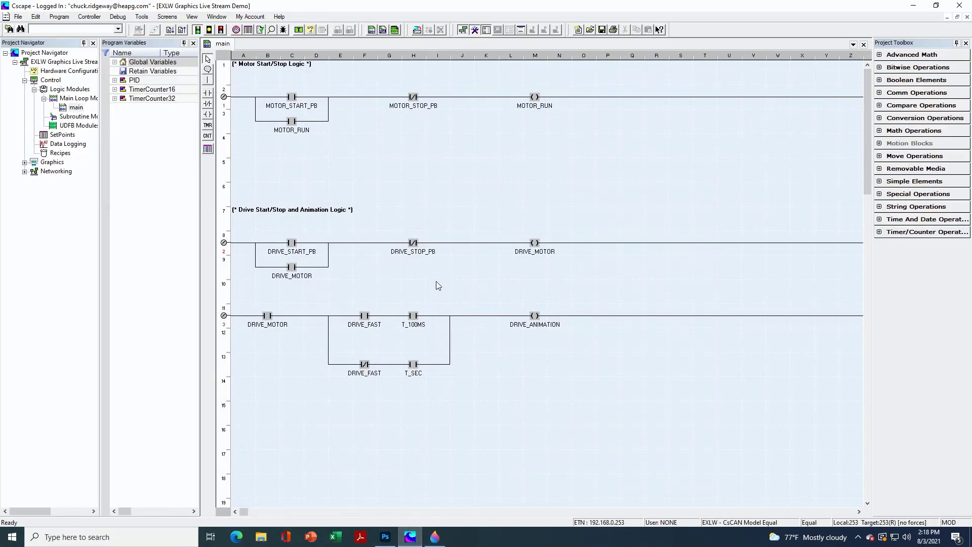
pyautogui.click(303, 31)
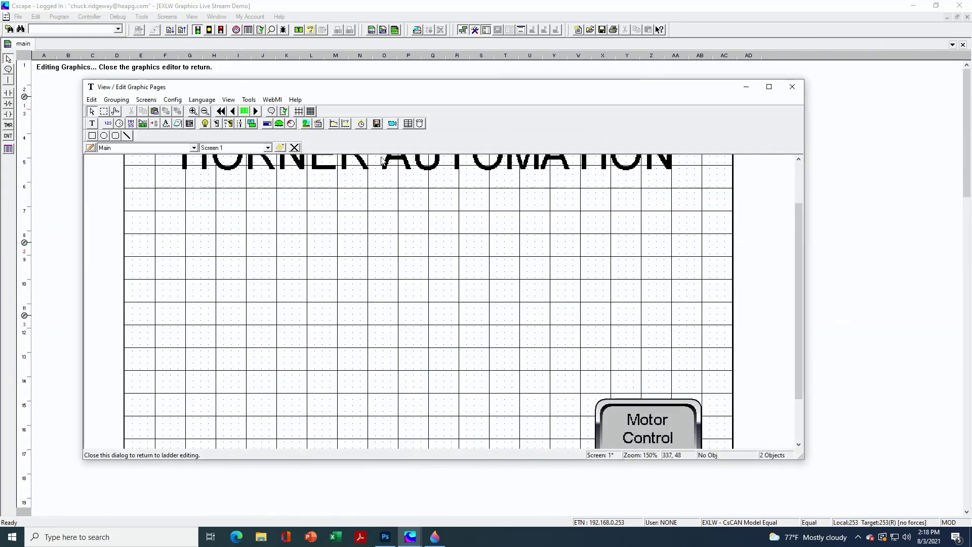
pyautogui.click(769, 87)
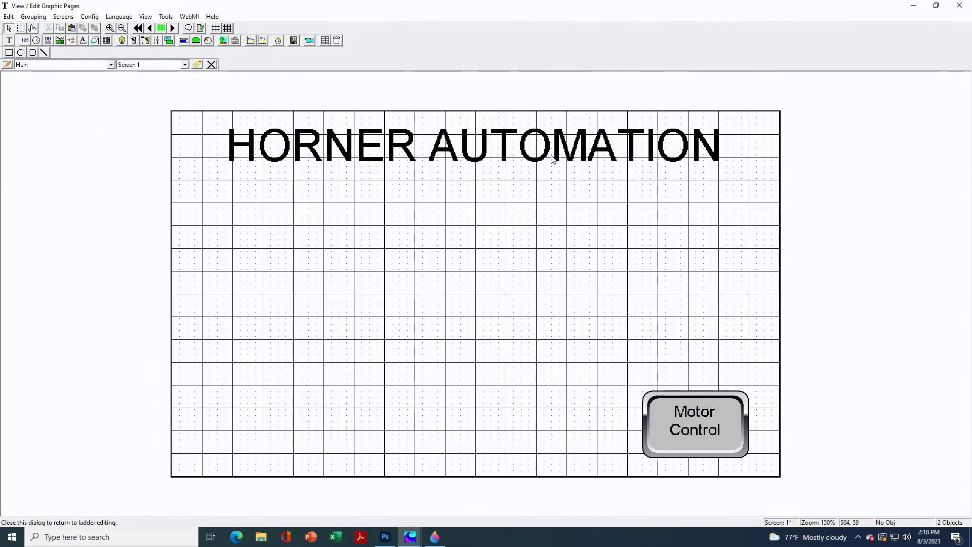
pyautogui.click(528, 143)
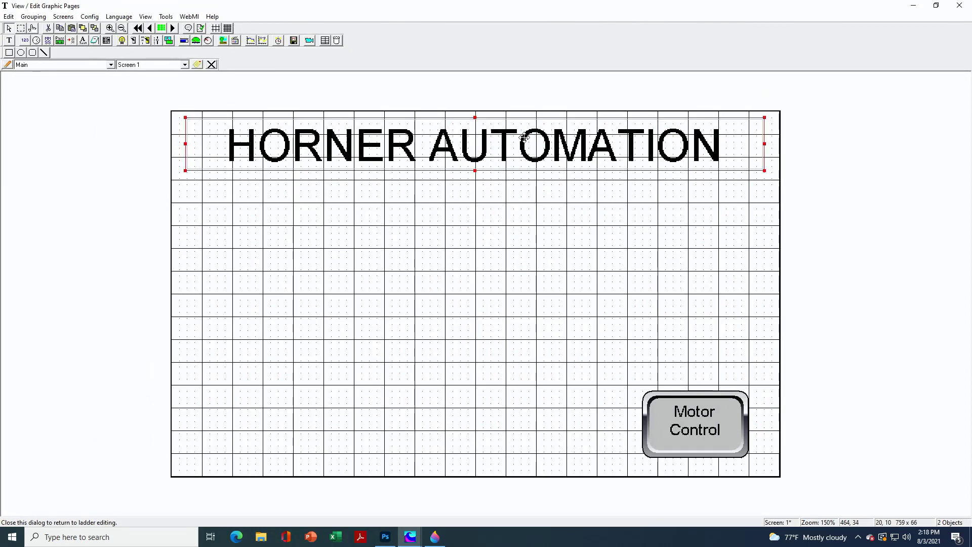
pyautogui.rightClick(526, 142)
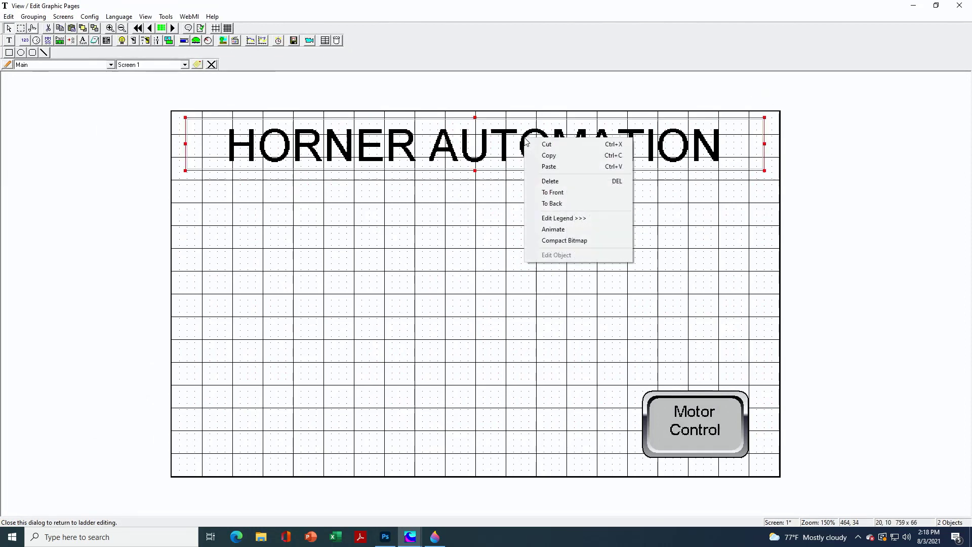
pyautogui.click(547, 182)
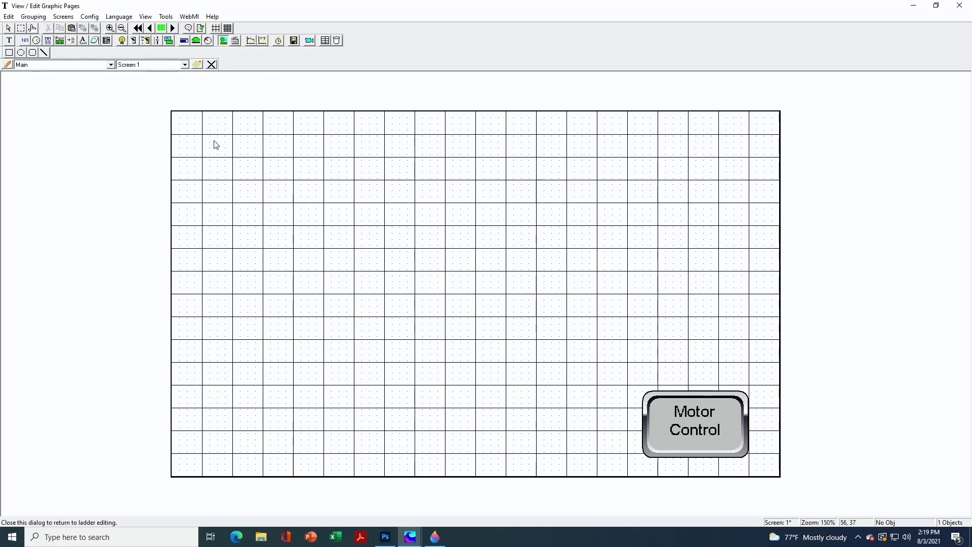
# Place a bitmap object about 731 x 160 pixels across the upper part of Screen 1 and set it to 32768 colors.
pyautogui.moveTo(210, 147); pyautogui.dragTo(765, 269)
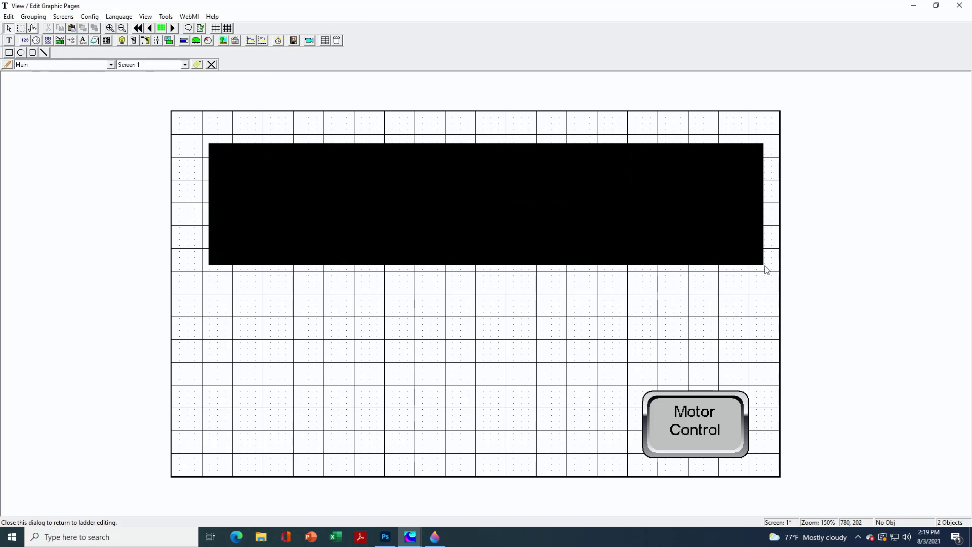
pyautogui.click(572, 219)
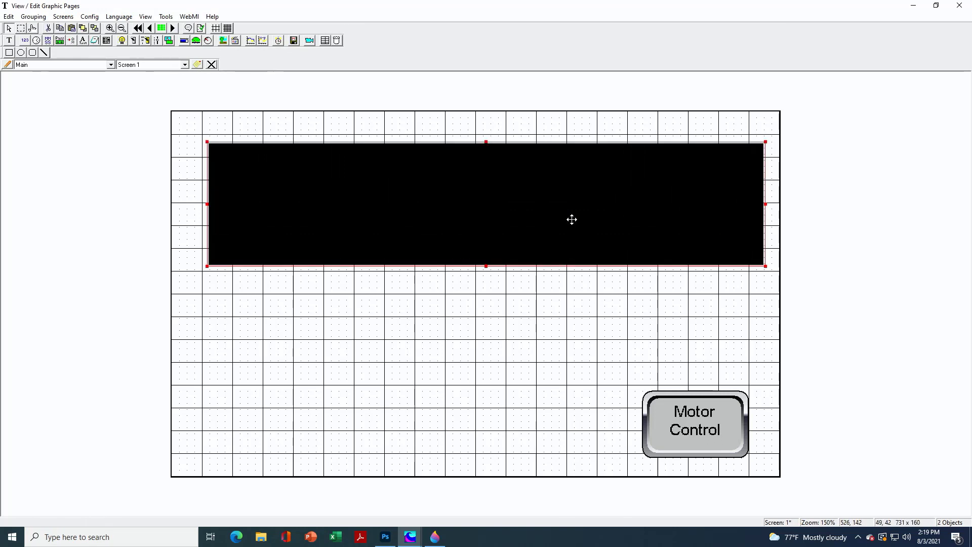
pyautogui.doubleClick(572, 220)
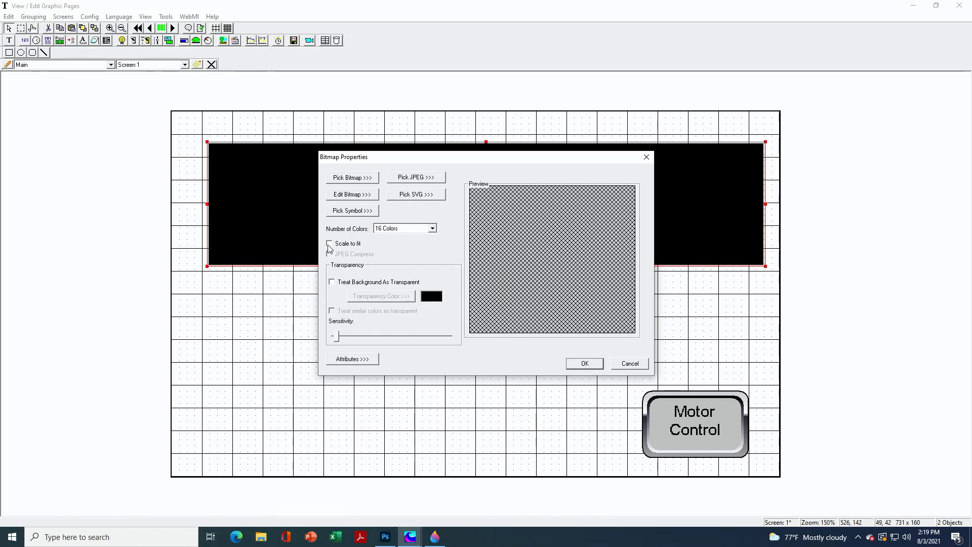
pyautogui.click(432, 229)
pyautogui.click(409, 259)
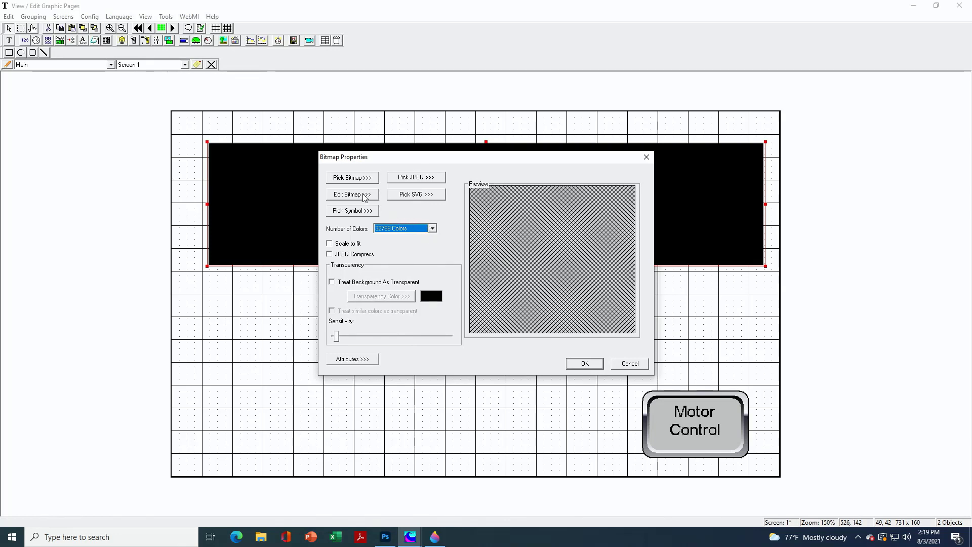
# Load the Horner Logo EXLW bitmap from the desktop into the bitmap object and apply its properties.
pyautogui.click(353, 178)
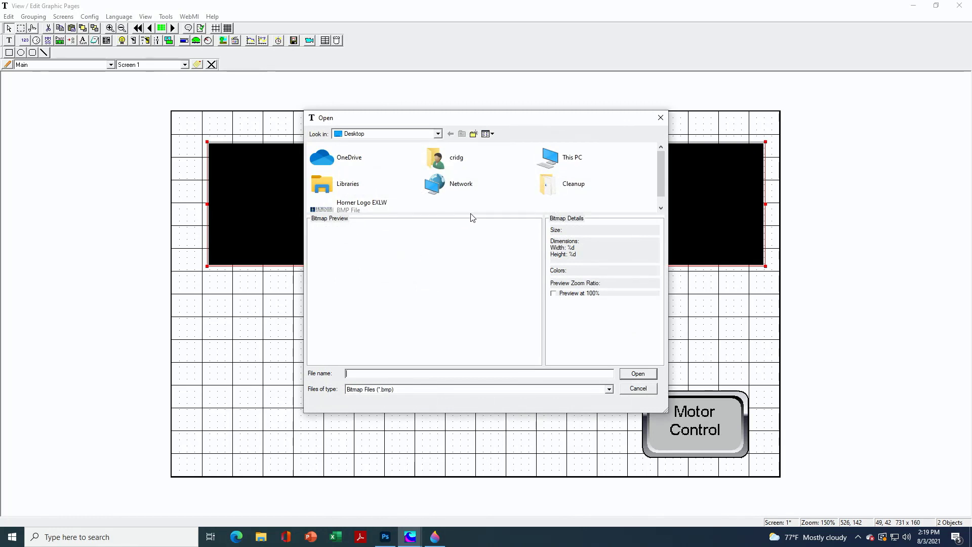
pyautogui.click(374, 206)
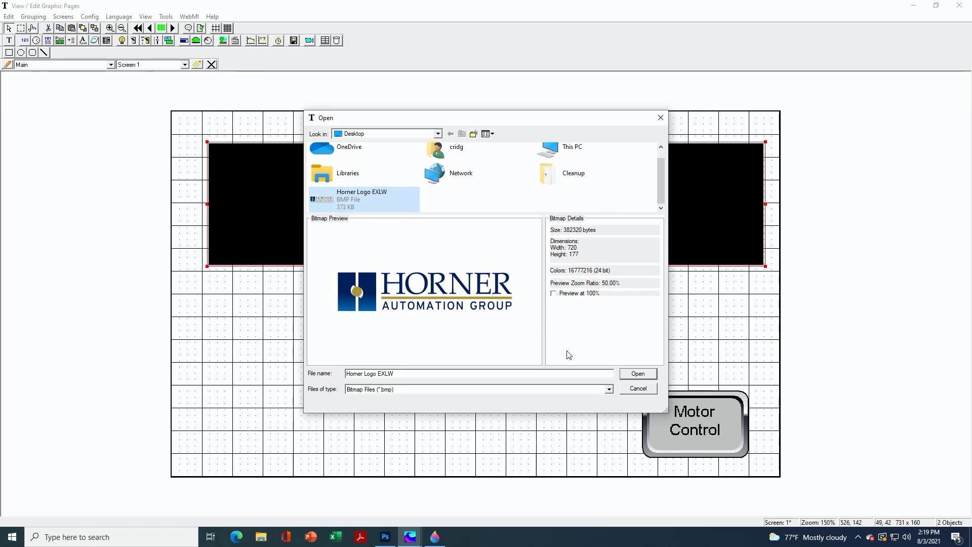
pyautogui.click(630, 375)
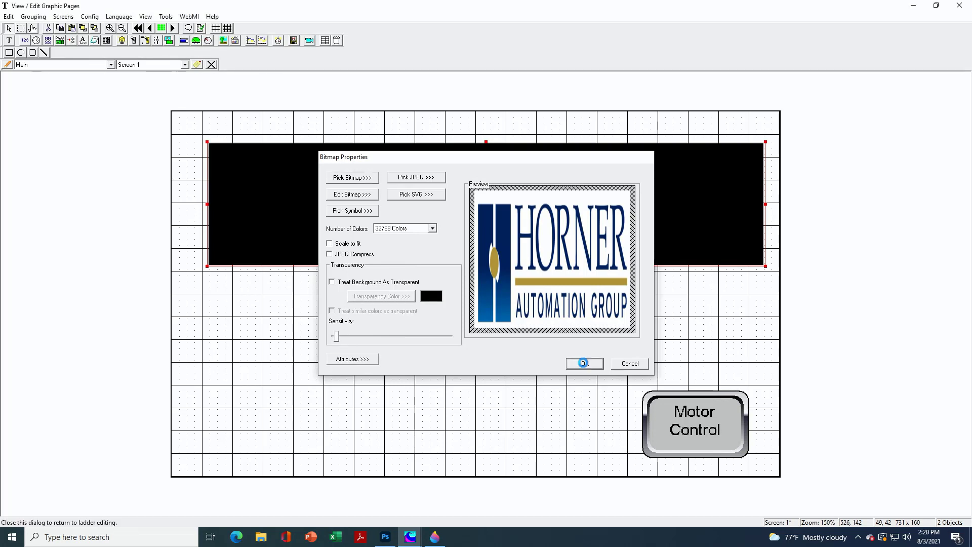
pyautogui.click(585, 364)
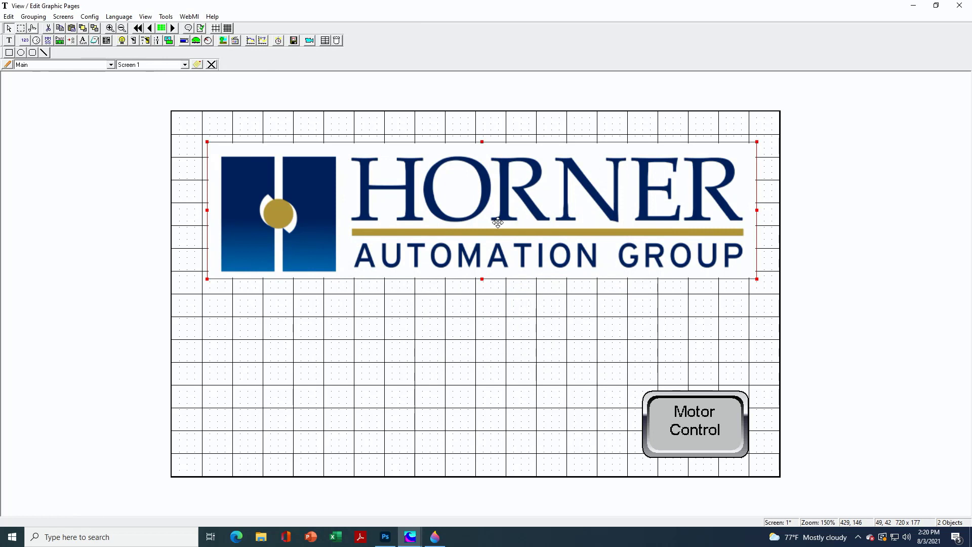
# Move the logo on Screen 1 to about 34, 40 and set its bitmap background to be treated as transparent.
pyautogui.moveTo(497, 222); pyautogui.dragTo(486, 221)
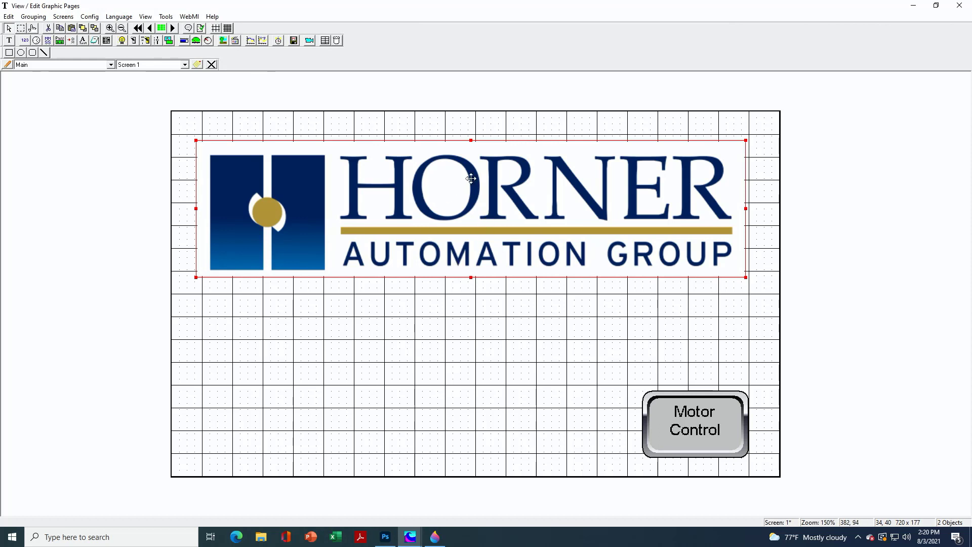
pyautogui.doubleClick(467, 209)
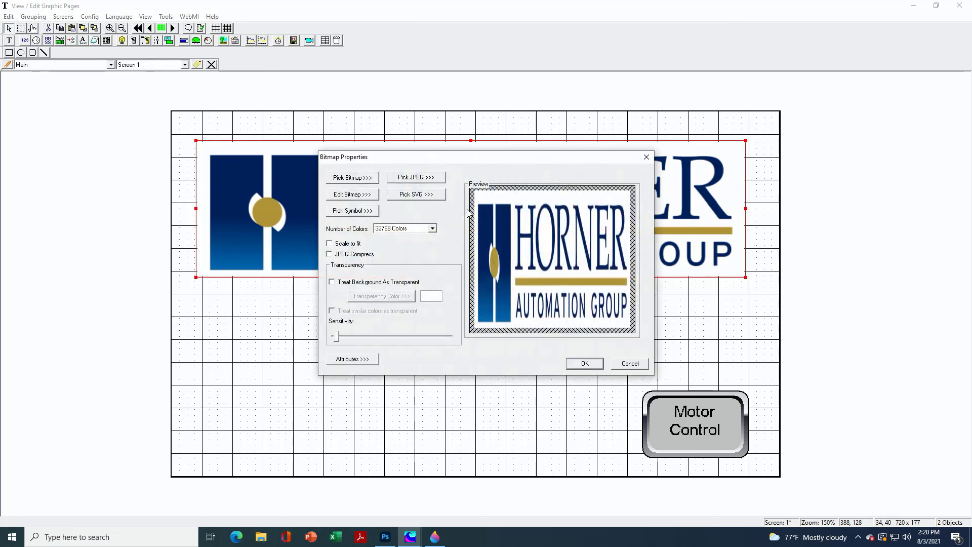
pyautogui.click(332, 282)
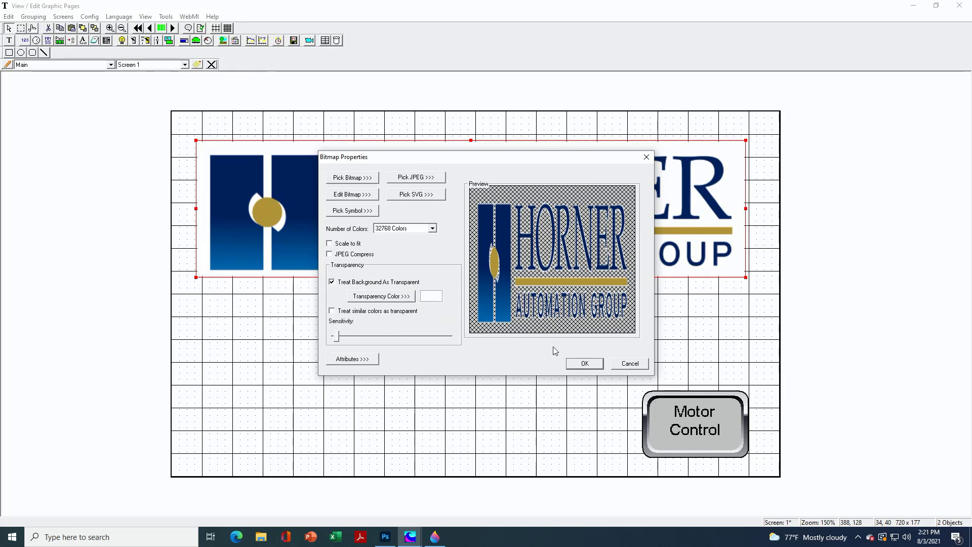
pyautogui.click(573, 361)
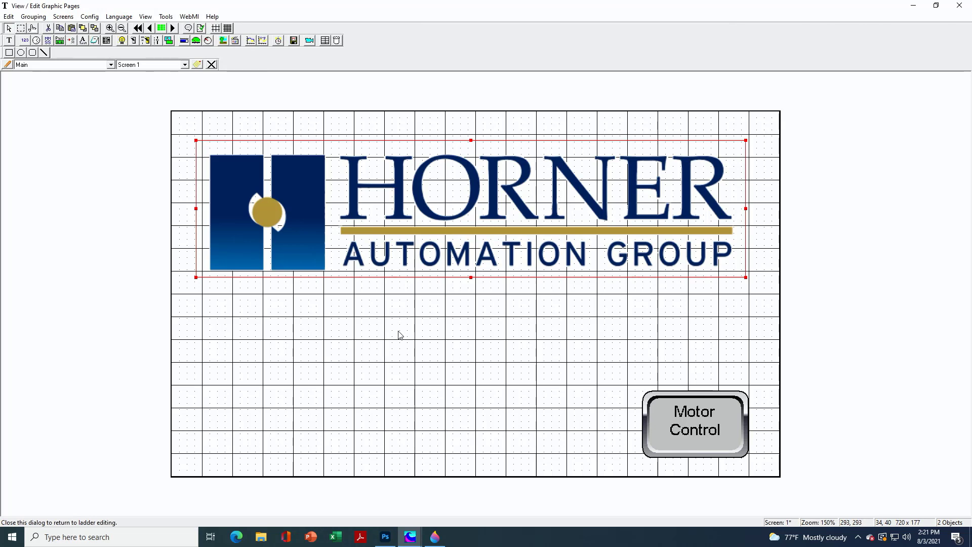
# Close the graphics editor and open the dialog for downloading the program to the controller.
pyautogui.click(960, 5)
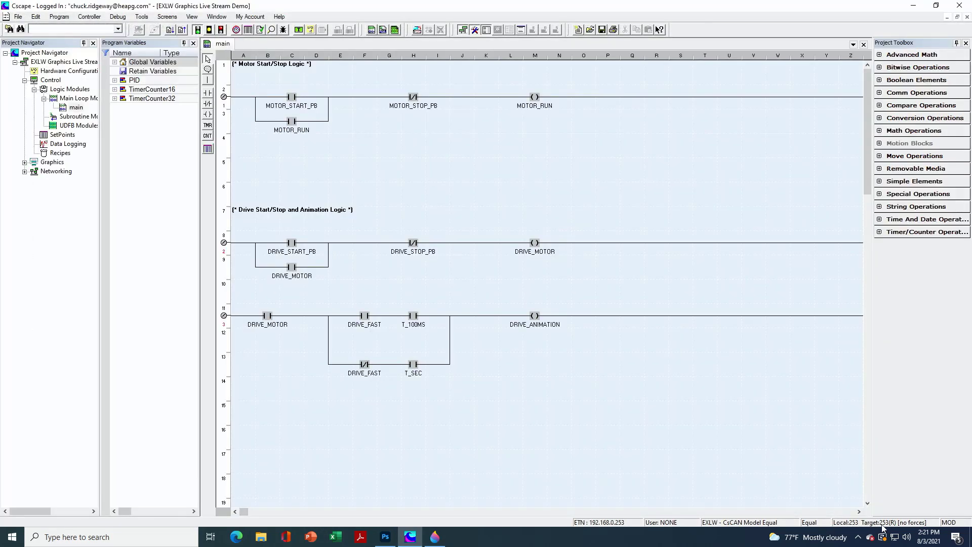
pyautogui.click(171, 29)
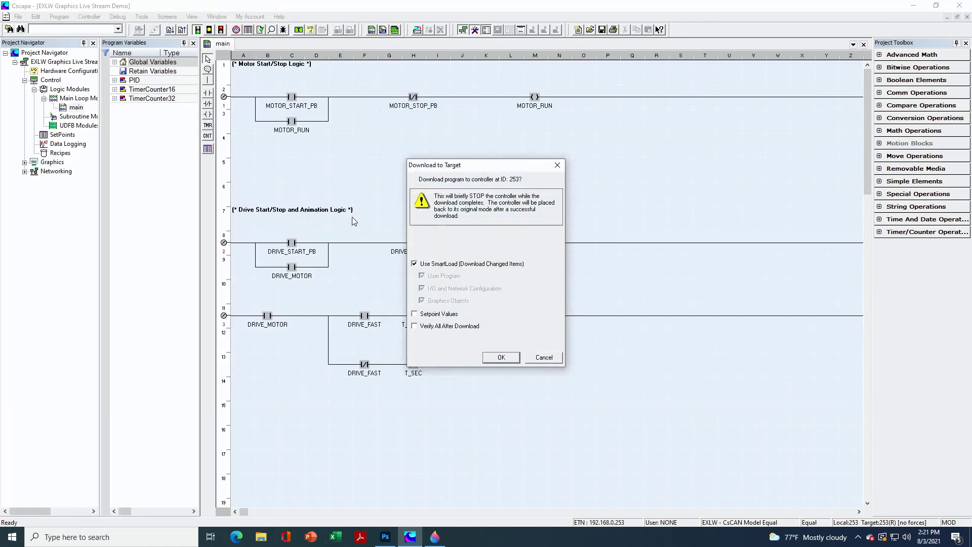
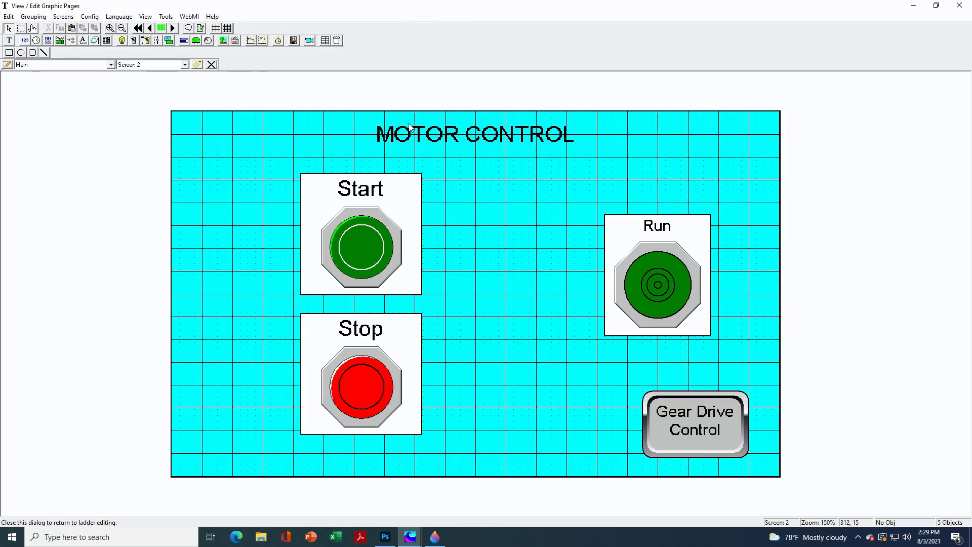
# Place a bitmap object about 184 x 189 pixels beside the Run light on Screen 2, with 32768 colors and Scale to fit off.
pyautogui.click(225, 41)
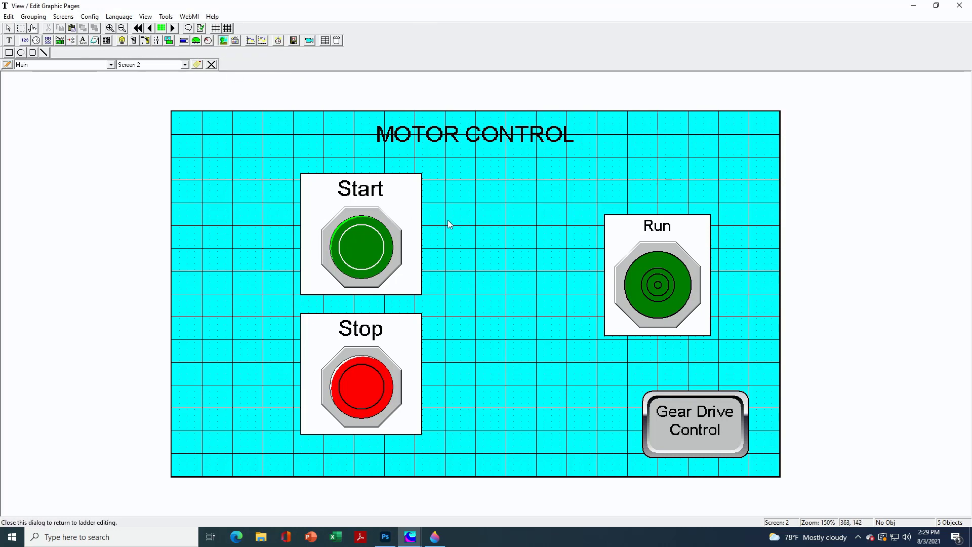
pyautogui.moveTo(448, 220); pyautogui.dragTo(586, 363)
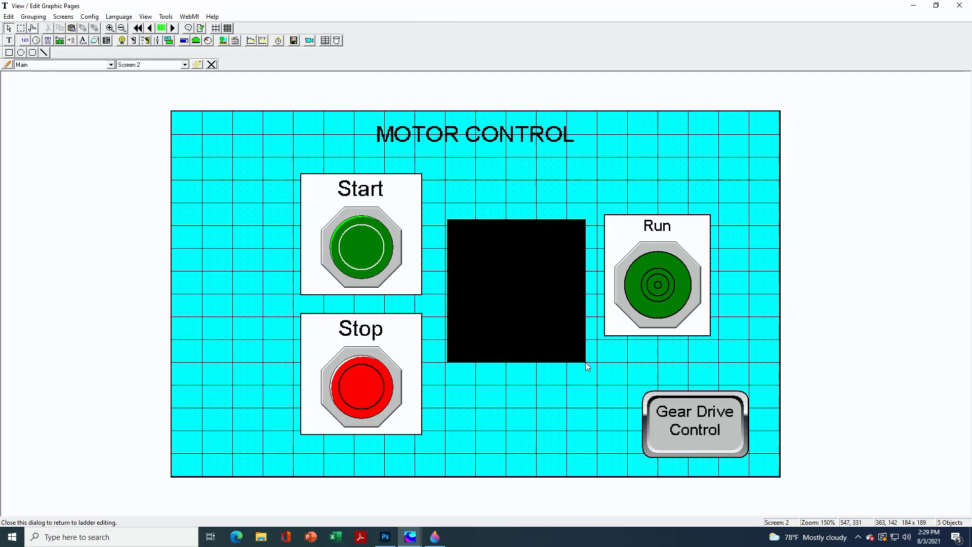
pyautogui.doubleClick(538, 304)
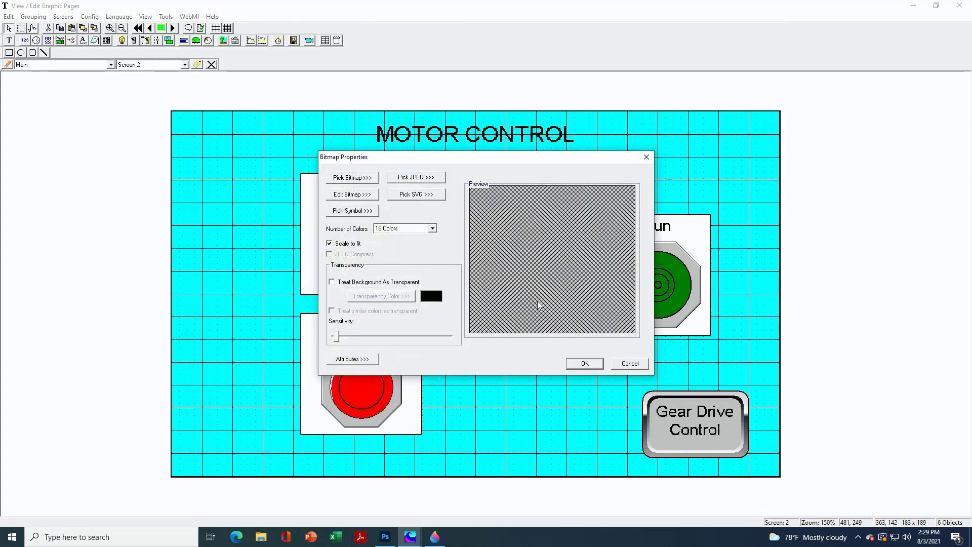
pyautogui.click(425, 228)
pyautogui.click(408, 257)
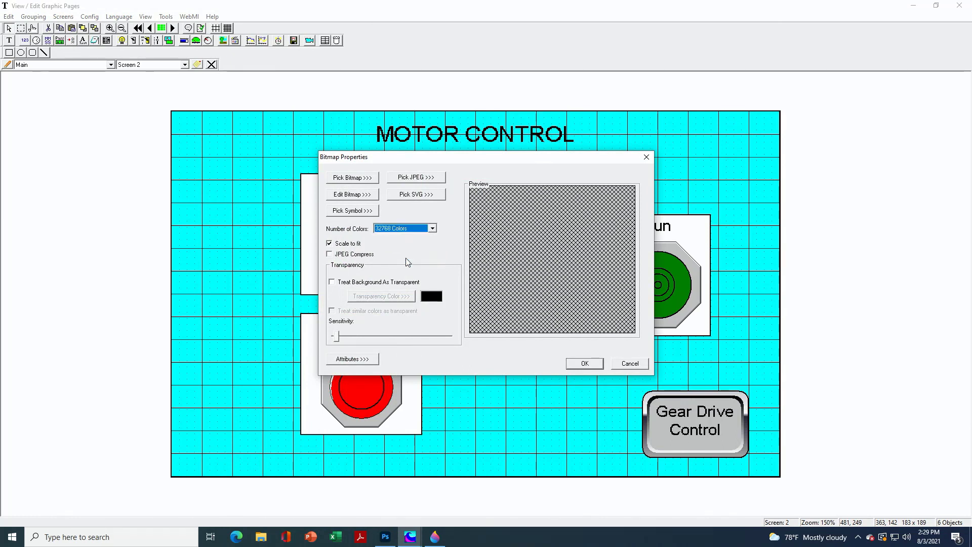
pyautogui.click(330, 244)
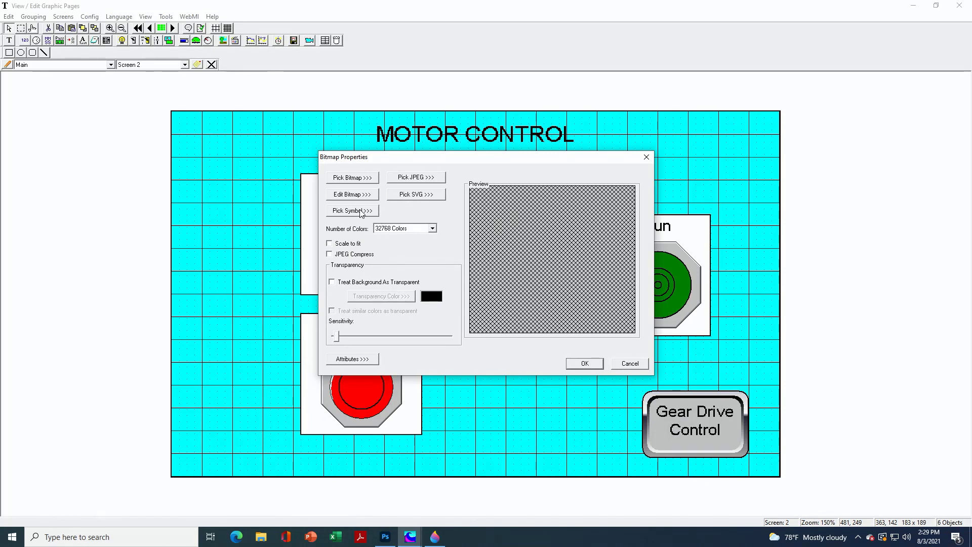
# Browse the symbol library for the bitmap object and select the green Brake motor from the Motors category.
pyautogui.click(361, 210)
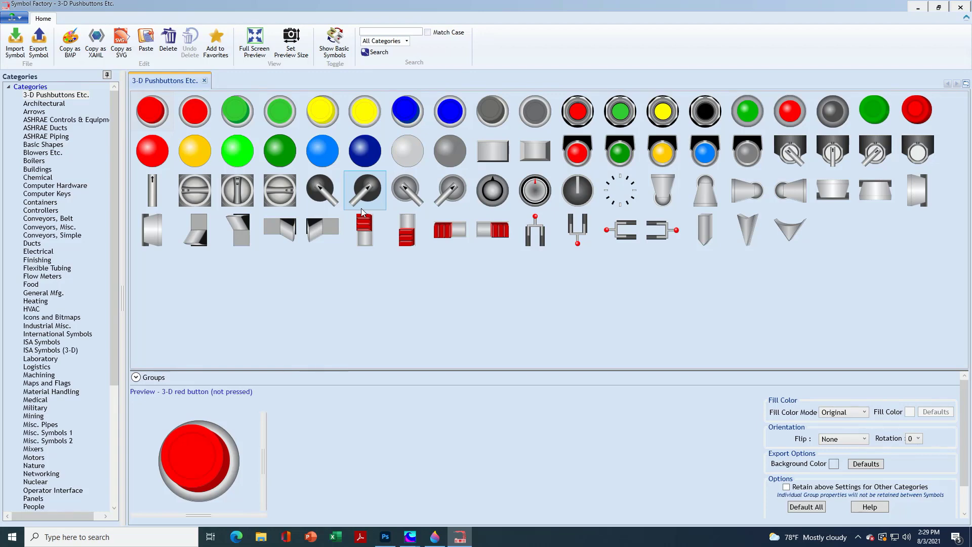
pyautogui.click(43, 104)
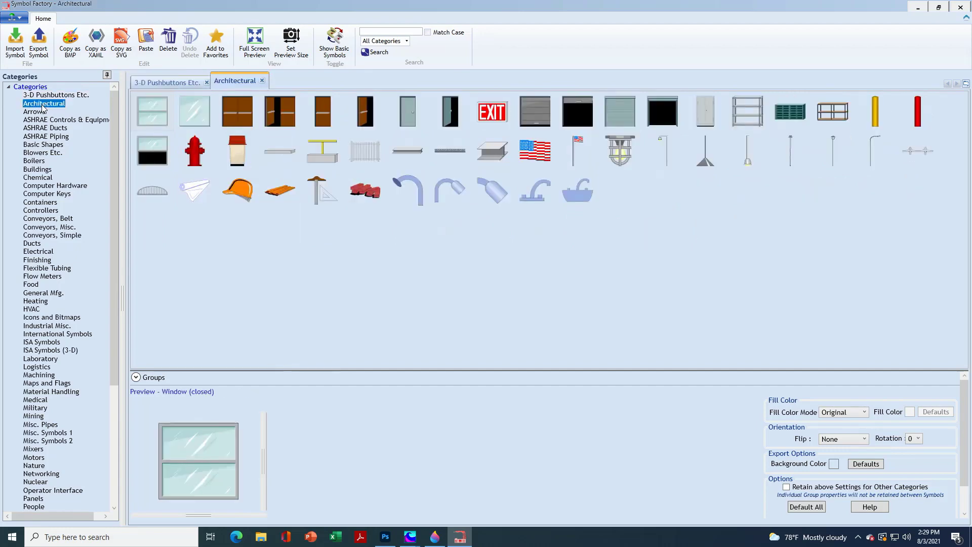
pyautogui.click(38, 178)
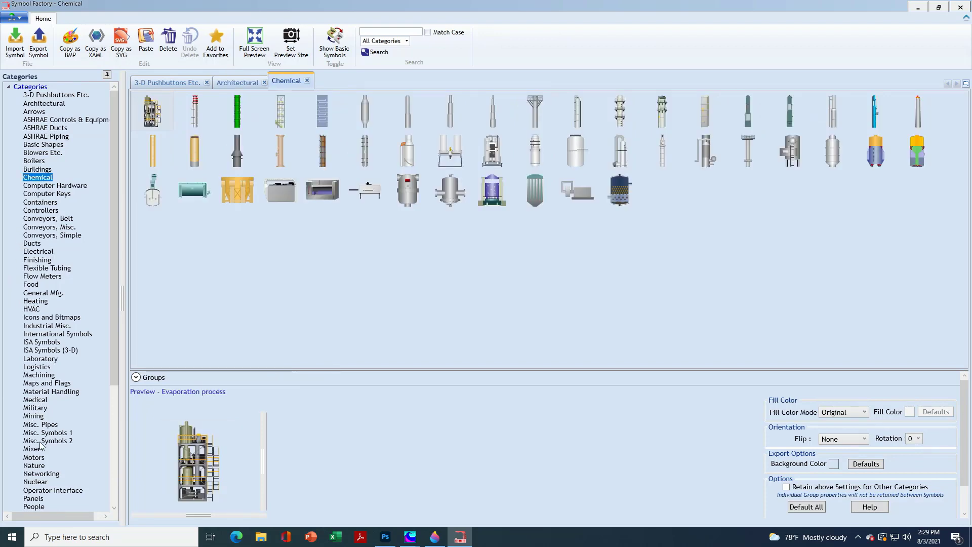
pyautogui.click(33, 458)
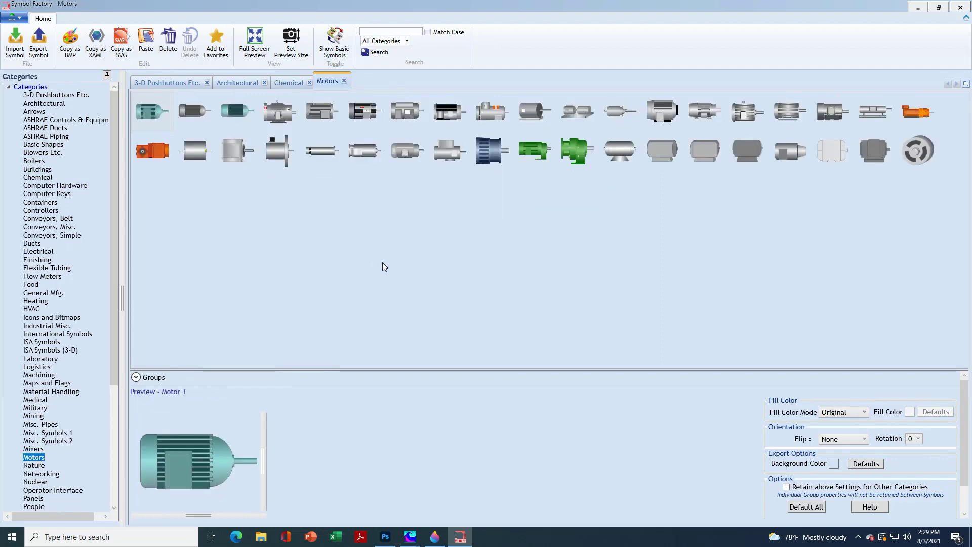
pyautogui.click(544, 156)
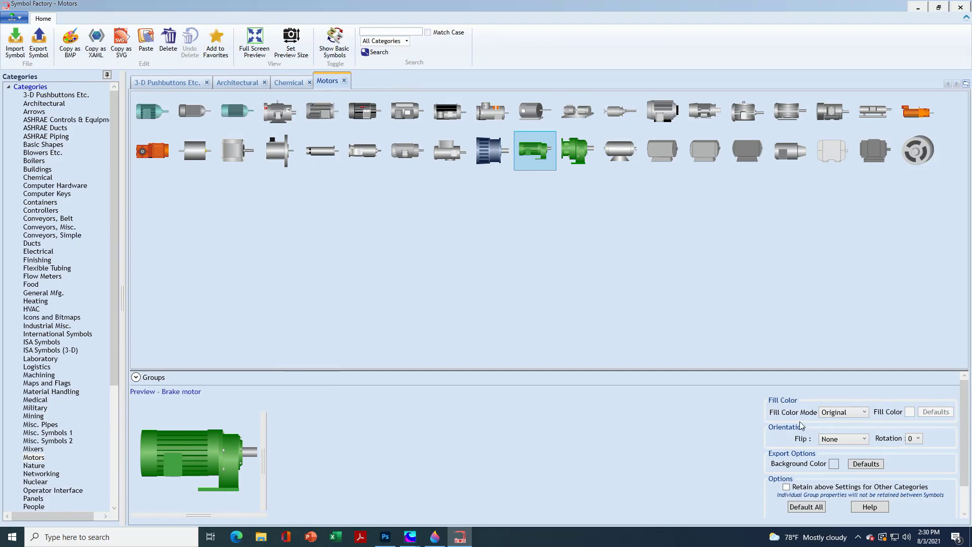
# Set the Brake motor's fill color mode to Shaded with a medium gray fill, and insert the symbol into the bitmap object.
pyautogui.click(864, 413)
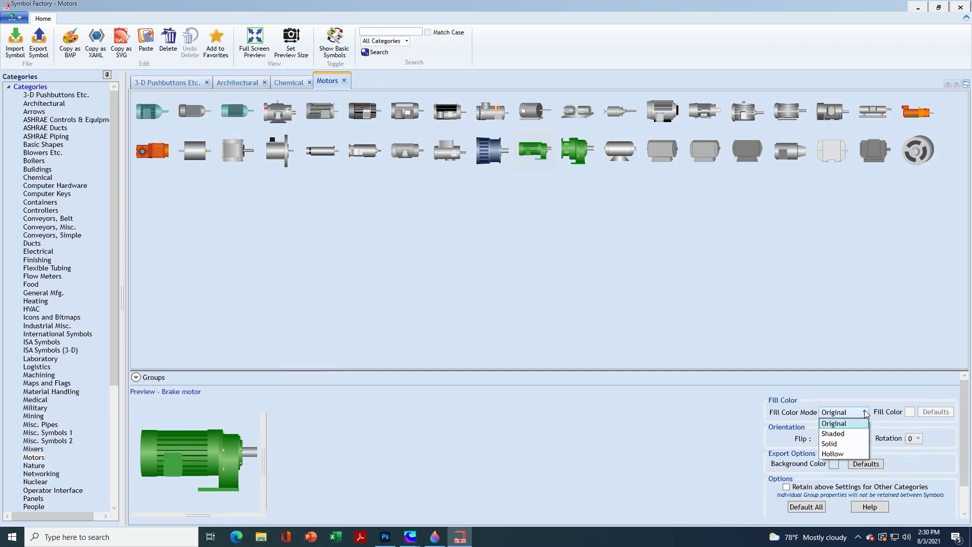
pyautogui.click(844, 434)
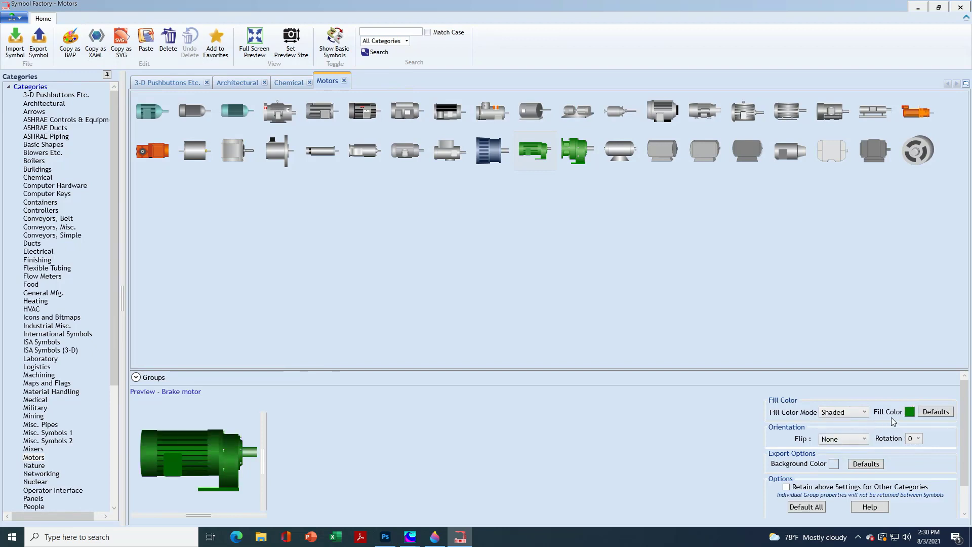
pyautogui.click(910, 412)
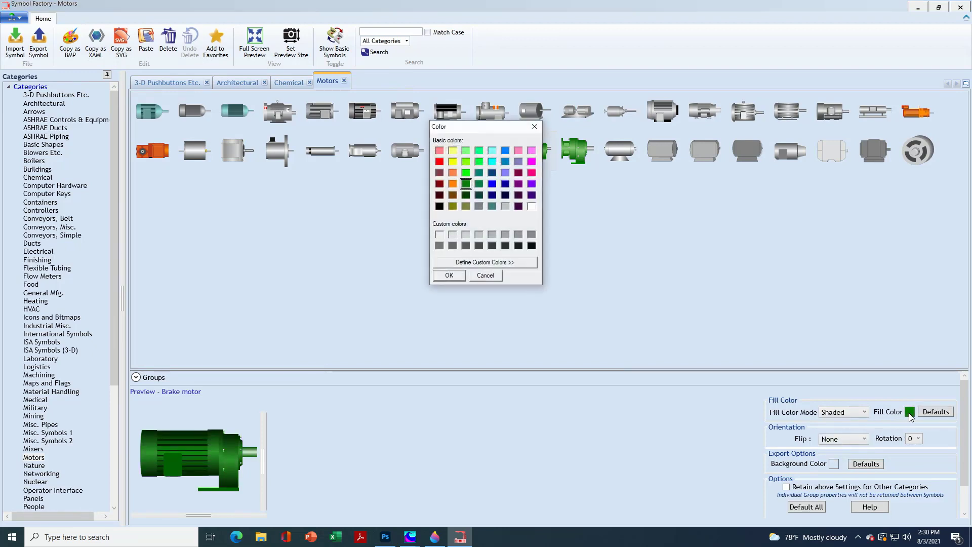
pyautogui.click(506, 235)
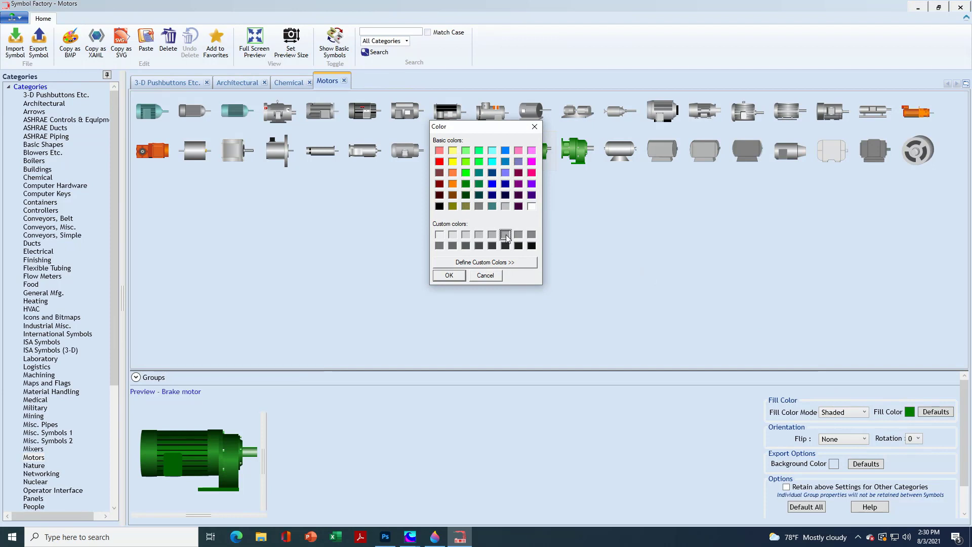
pyautogui.click(454, 279)
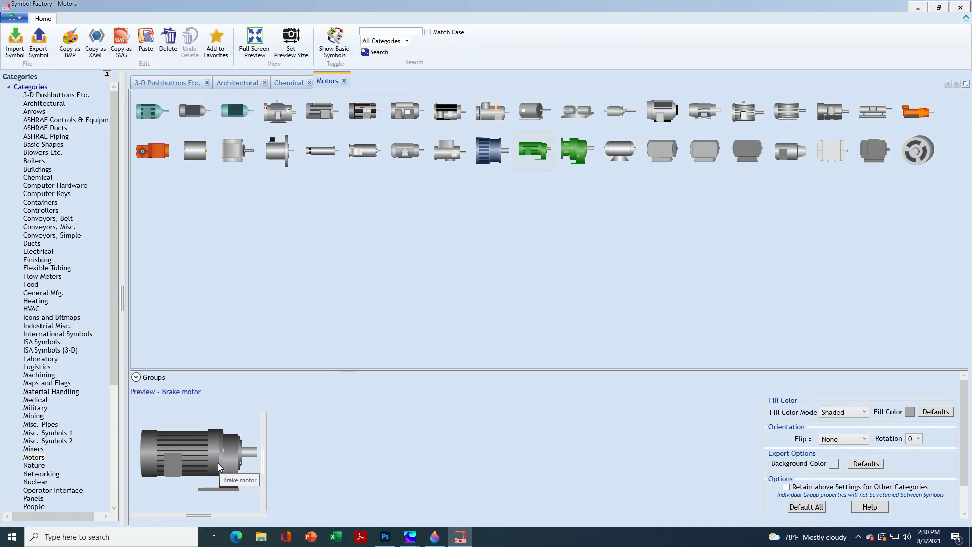
pyautogui.doubleClick(193, 455)
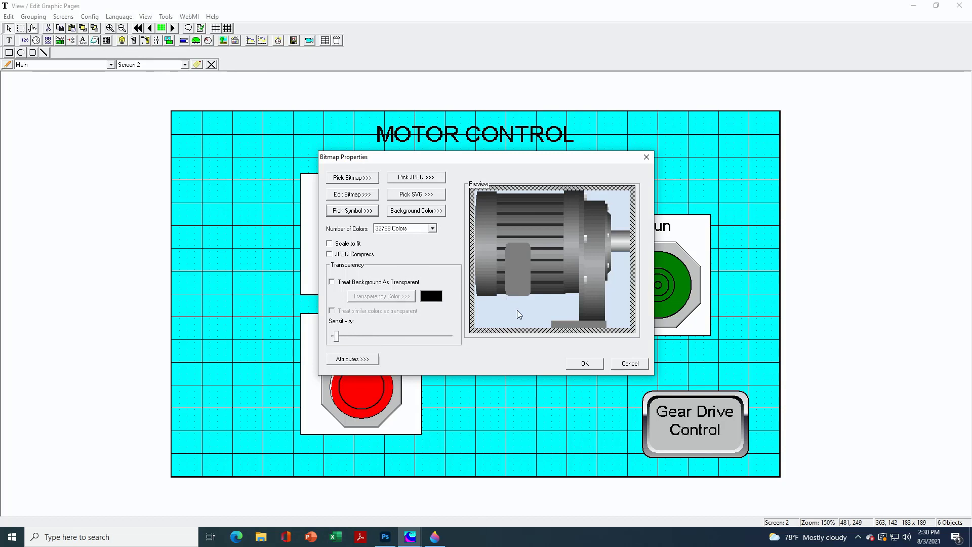
# Give the motor bitmap a red background, treat the background as transparent with red as the transparency color, and apply the properties.
pyautogui.click(332, 283)
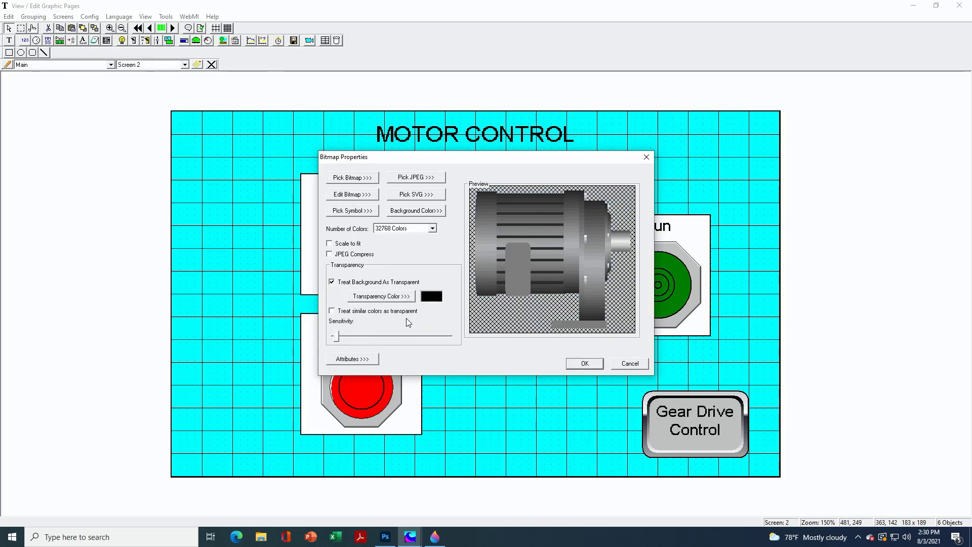
pyautogui.click(332, 282)
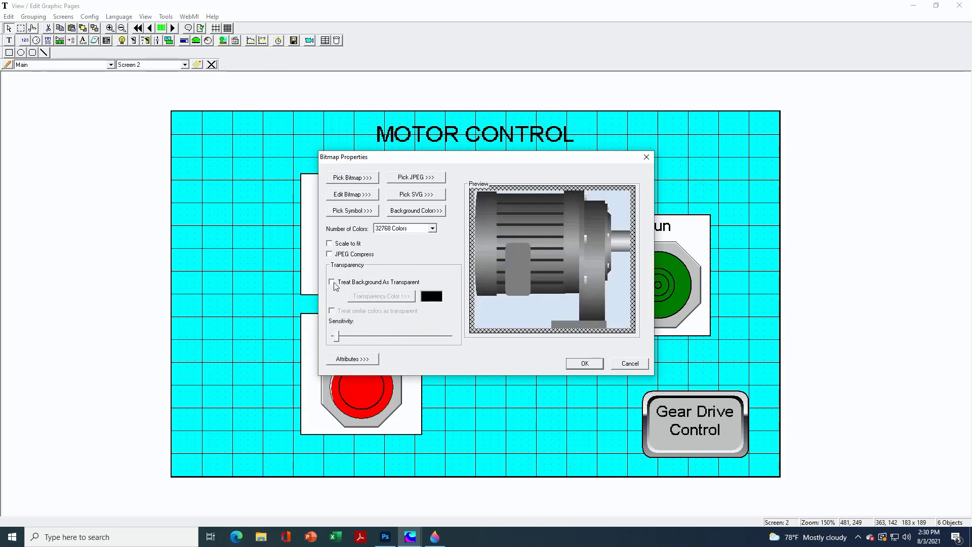
pyautogui.click(422, 211)
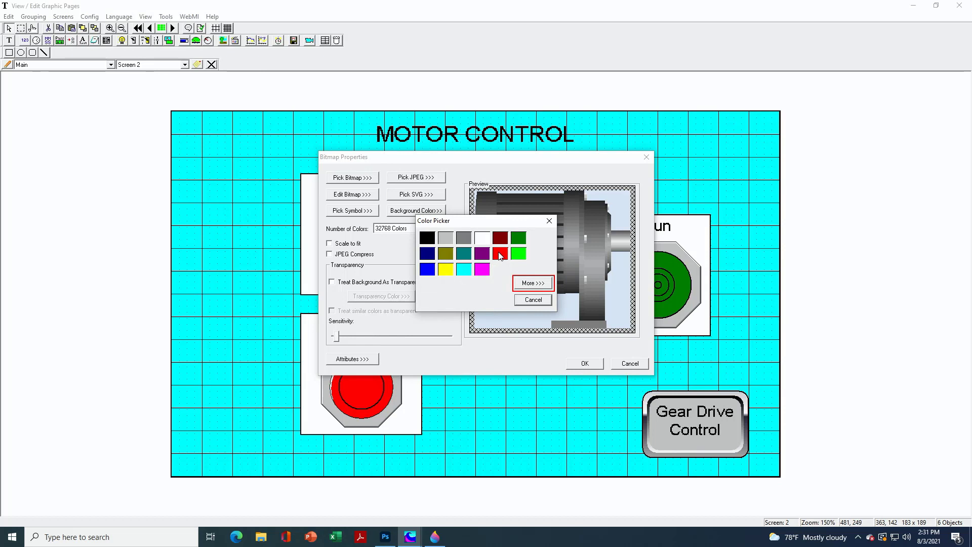
pyautogui.click(499, 253)
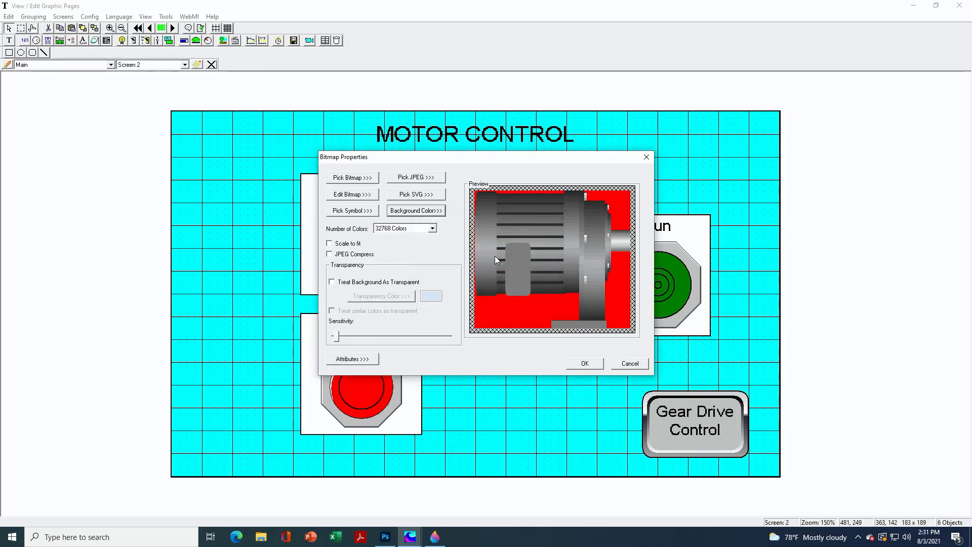
pyautogui.click(334, 283)
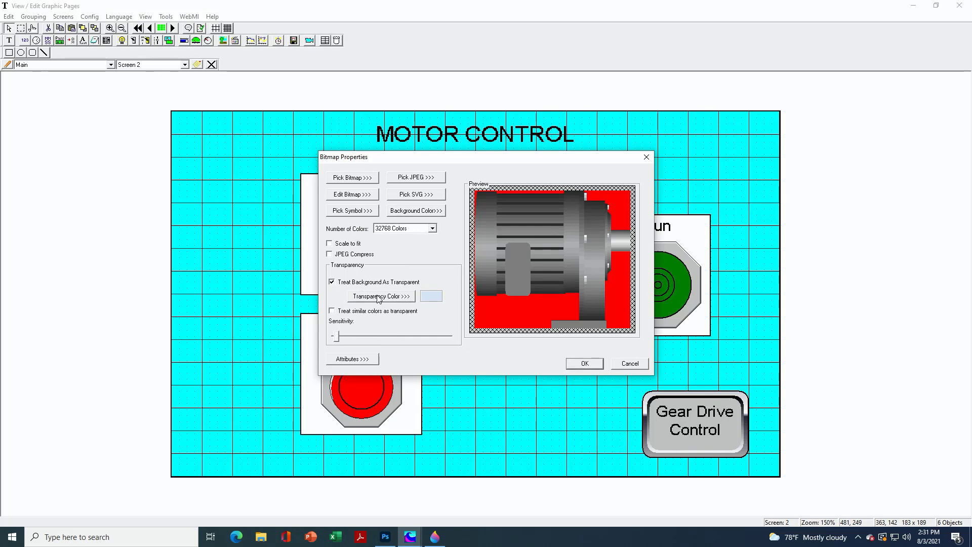
pyautogui.click(381, 296)
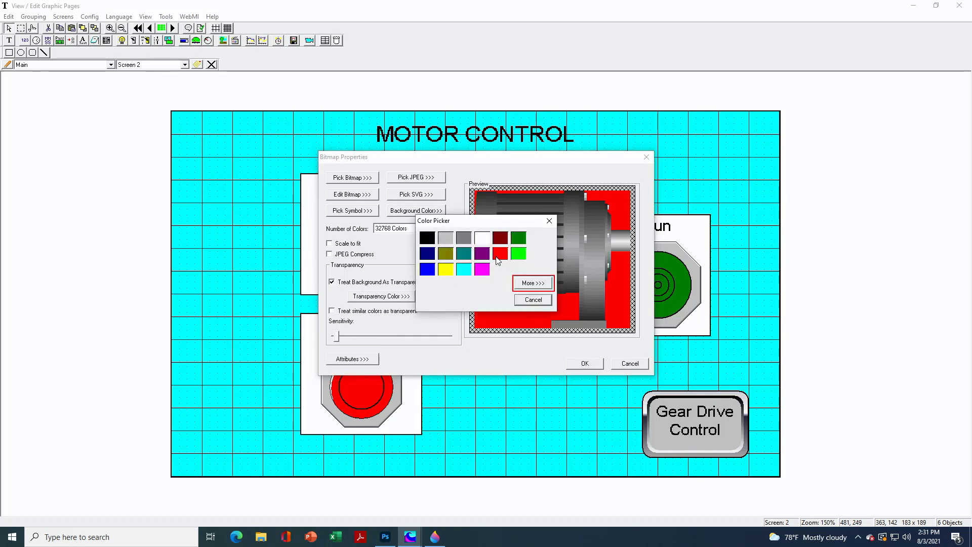
pyautogui.click(500, 253)
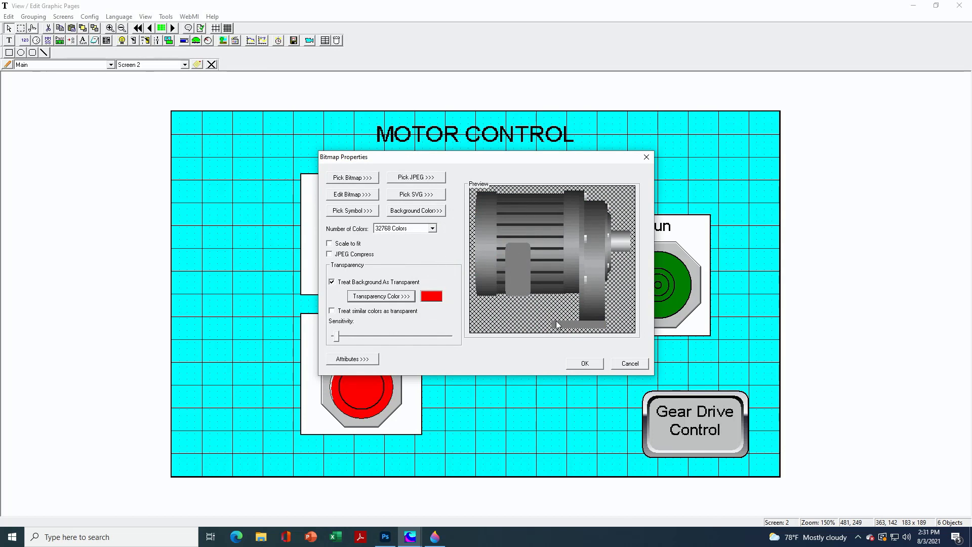
pyautogui.click(583, 363)
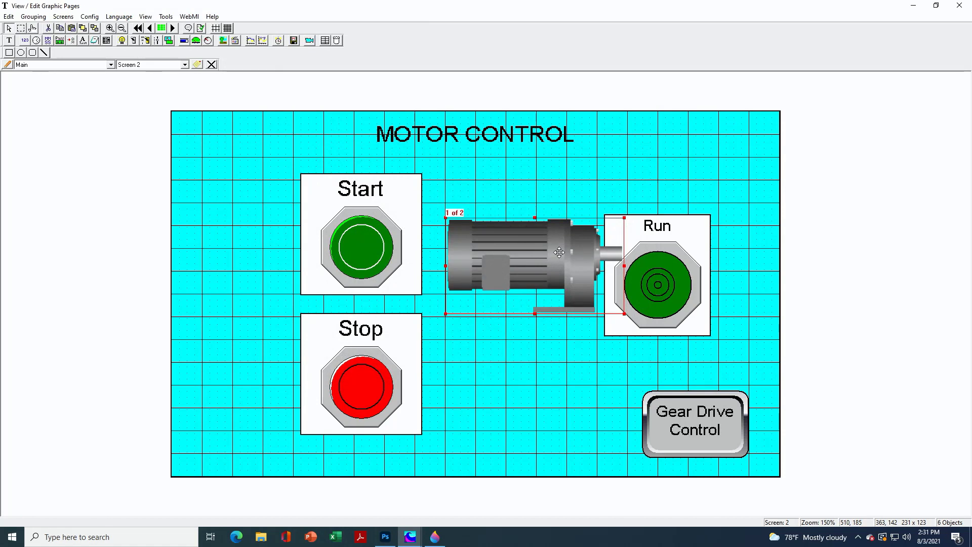
# Move the motor to about 326, 171, shift the Run light right and the Start and Stop buttons left of it, and close the graphics editor.
pyautogui.moveTo(560, 252); pyautogui.dragTo(528, 276)
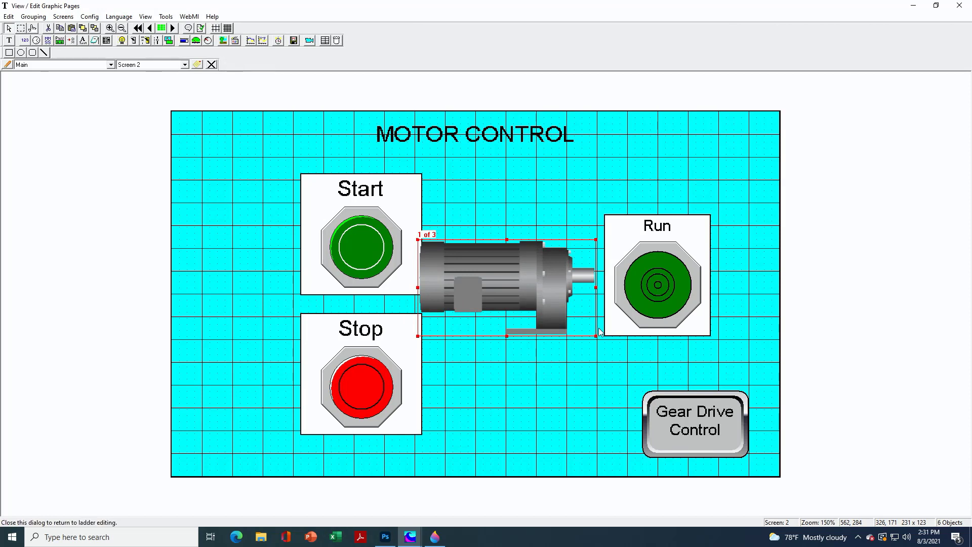
pyautogui.click(665, 293)
pyautogui.moveTo(665, 293); pyautogui.dragTo(685, 292)
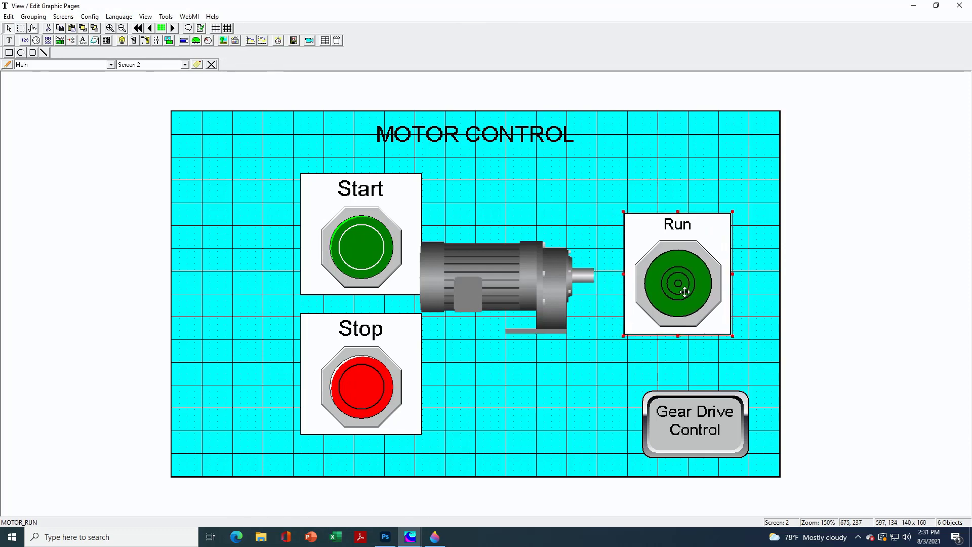
pyautogui.click(368, 242)
pyautogui.moveTo(369, 242); pyautogui.dragTo(336, 245)
pyautogui.click(363, 365)
pyautogui.moveTo(363, 365); pyautogui.dragTo(343, 363)
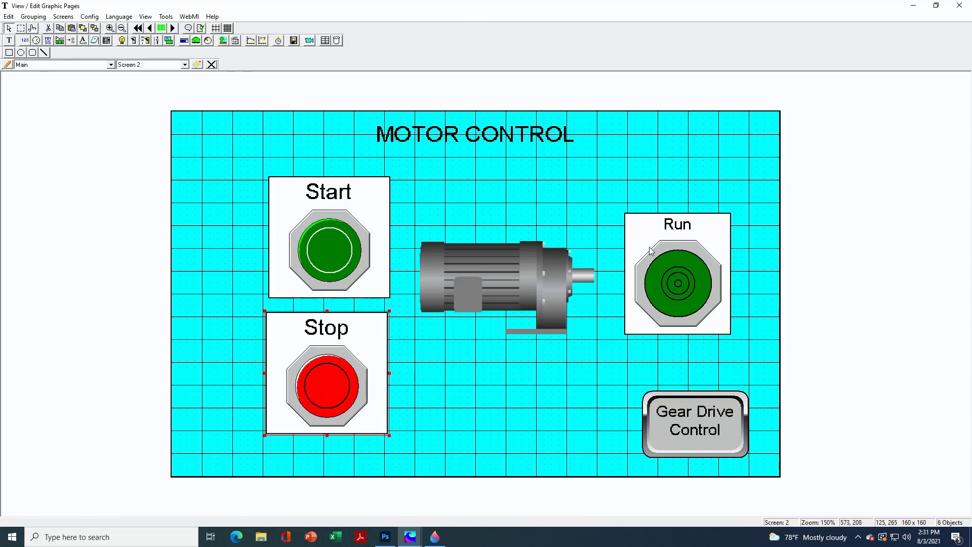
pyautogui.click(960, 6)
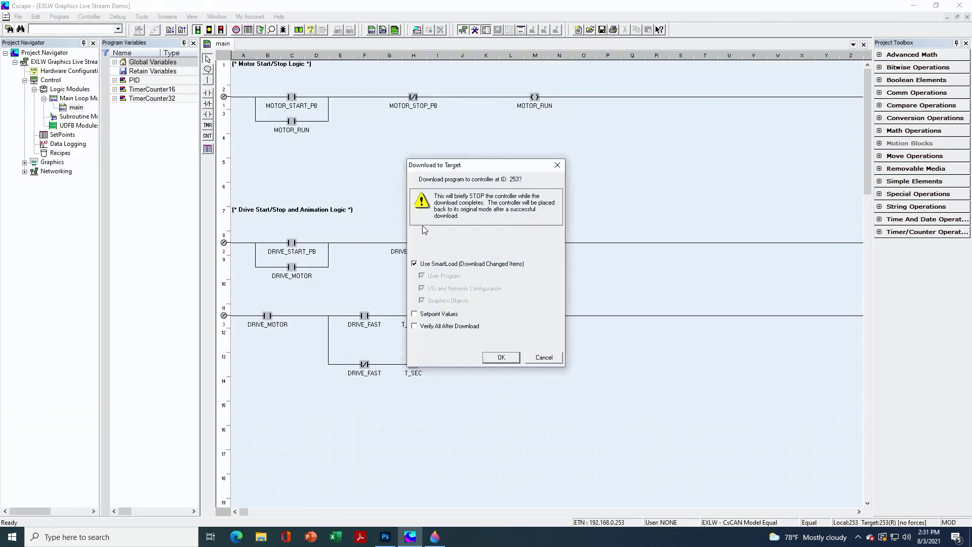
# Download the changed items of the program to the controller with SmartLoad.
pyautogui.click(489, 357)
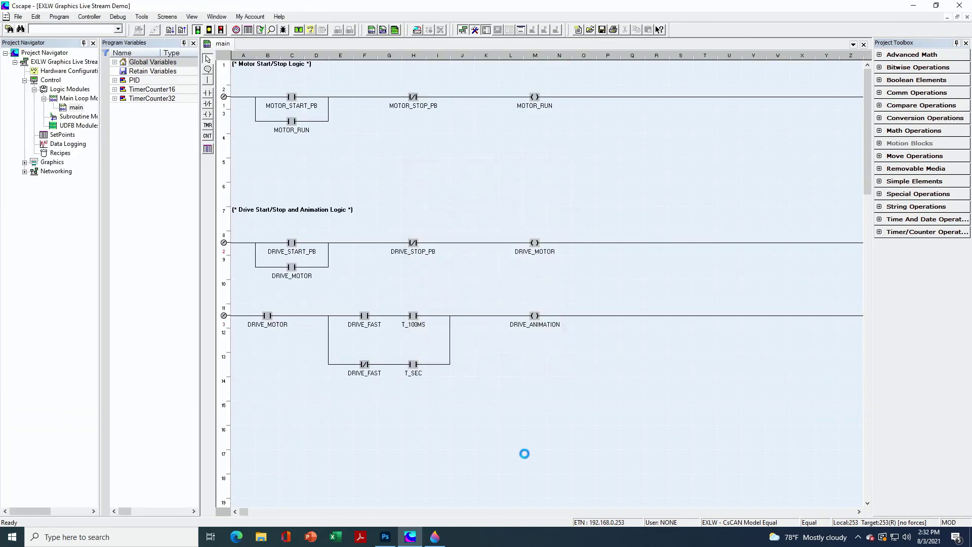
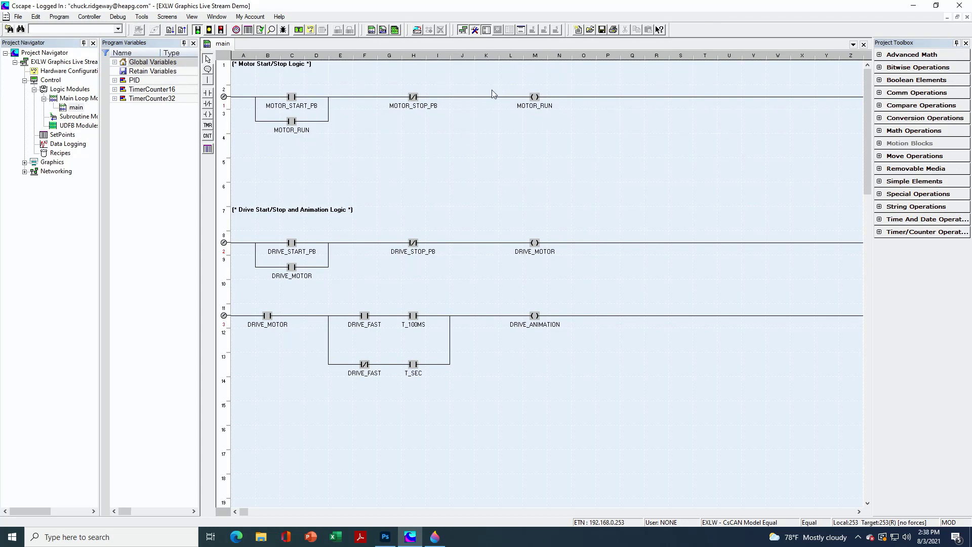
# Reopen the graphics editor maximized on Screen 2 and move the motor bitmap down to about 337, 330.
pyautogui.click(299, 30)
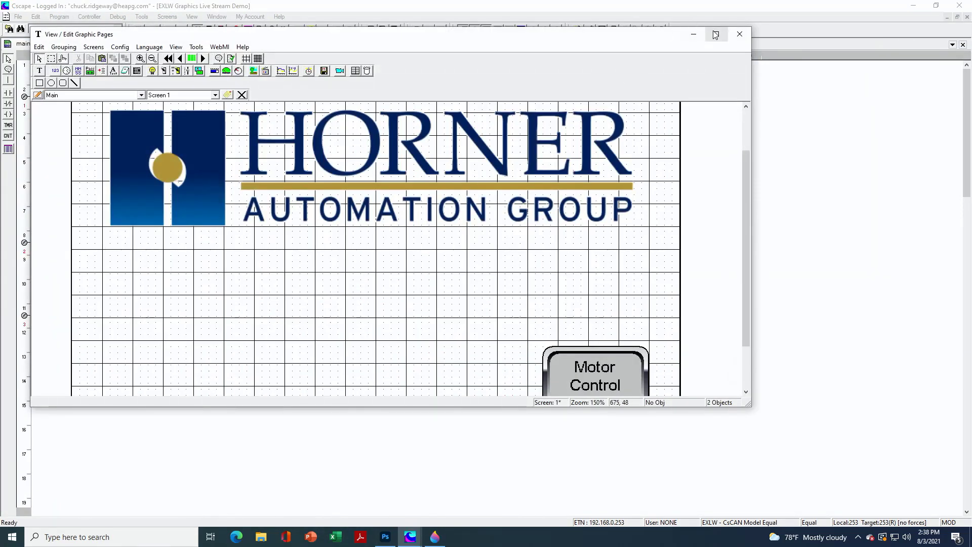
pyautogui.click(717, 34)
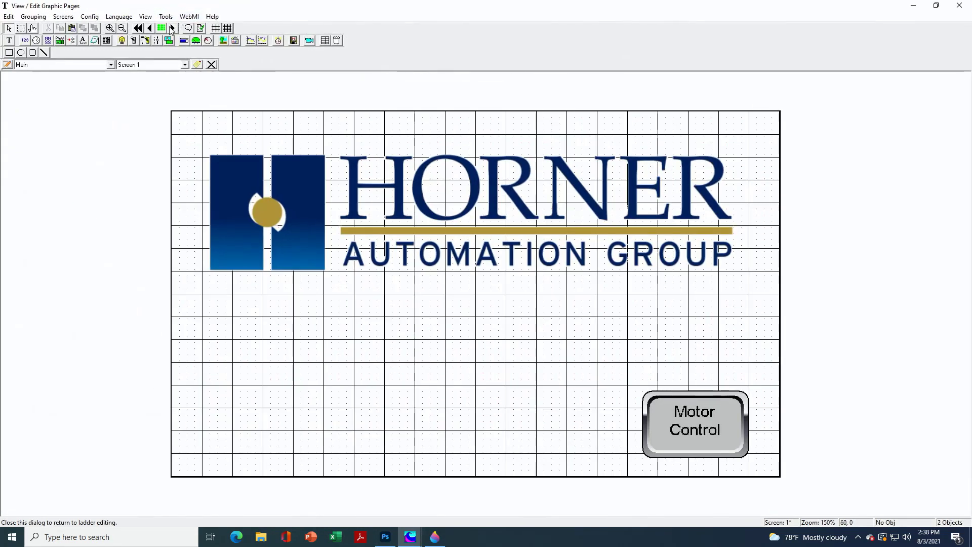
pyautogui.click(172, 27)
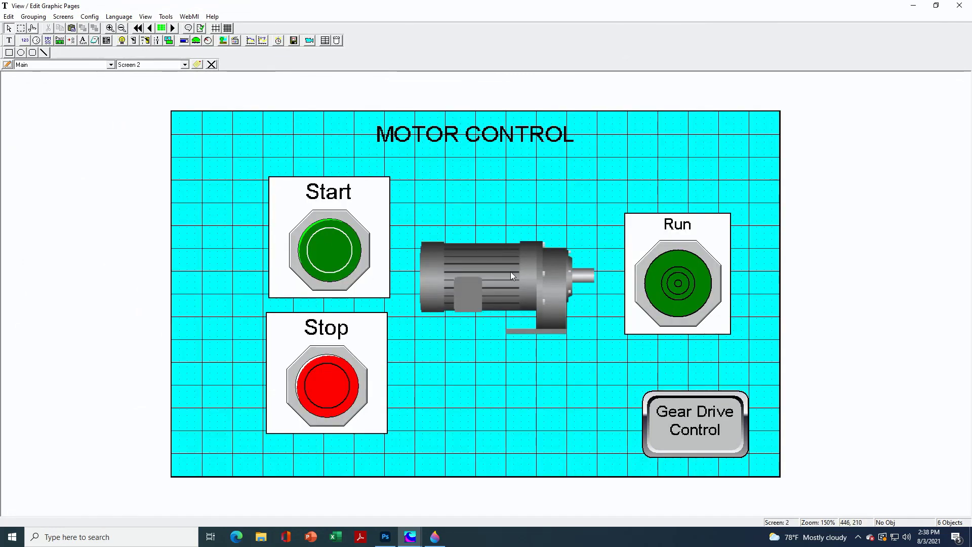
pyautogui.click(511, 274)
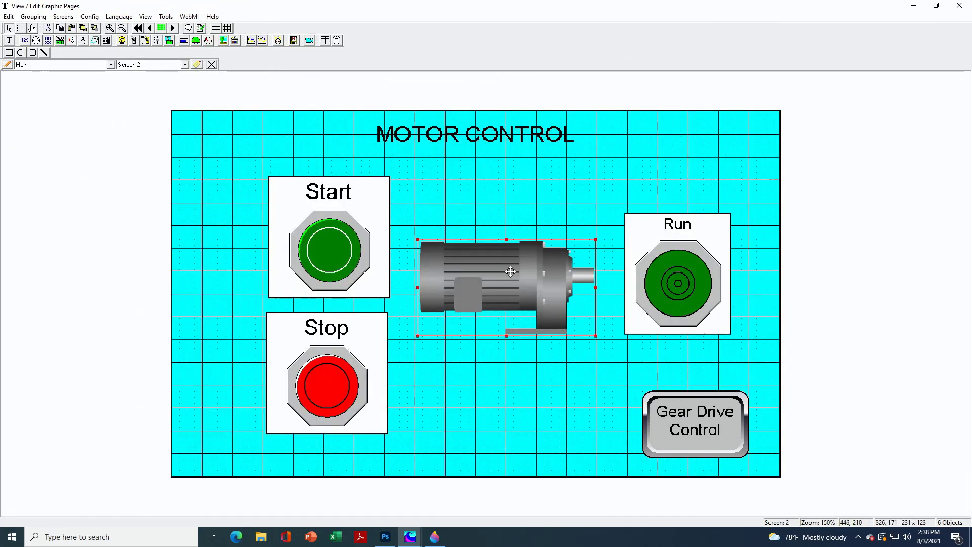
pyautogui.moveTo(510, 272); pyautogui.dragTo(517, 409)
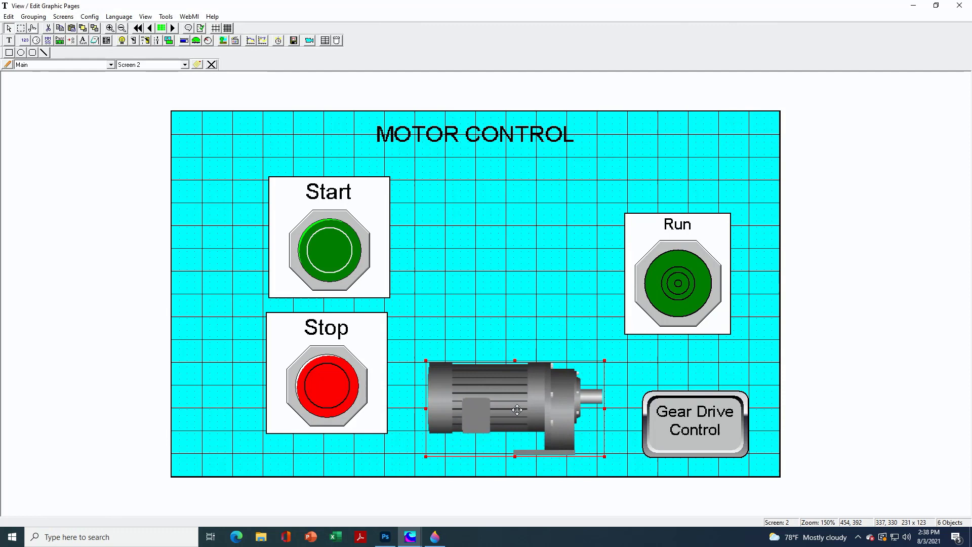
# Draw an animation object about 248 x 168 between the Start button and Run light, controlled by the 1-Bit variable MOTOR_RUN.
pyautogui.click(525, 273)
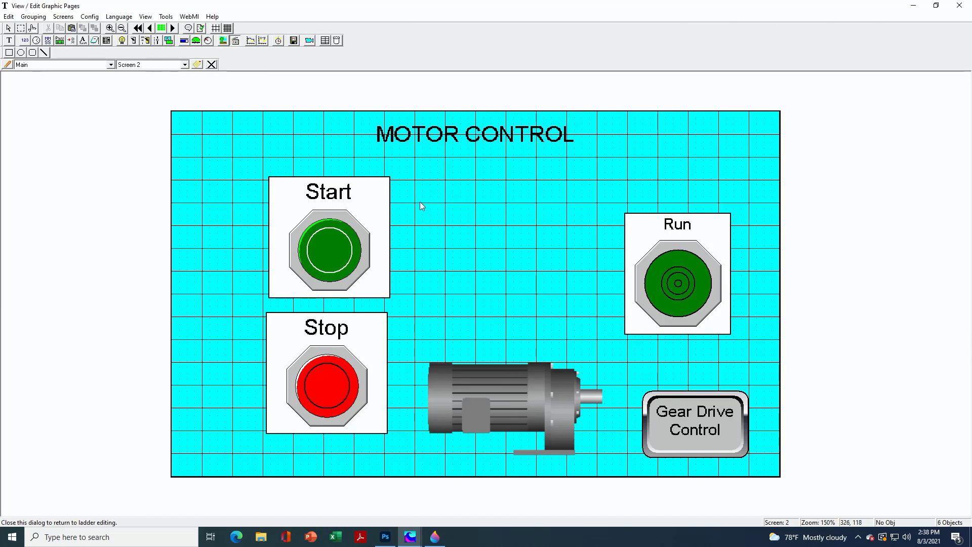
pyautogui.moveTo(419, 202); pyautogui.dragTo(610, 330)
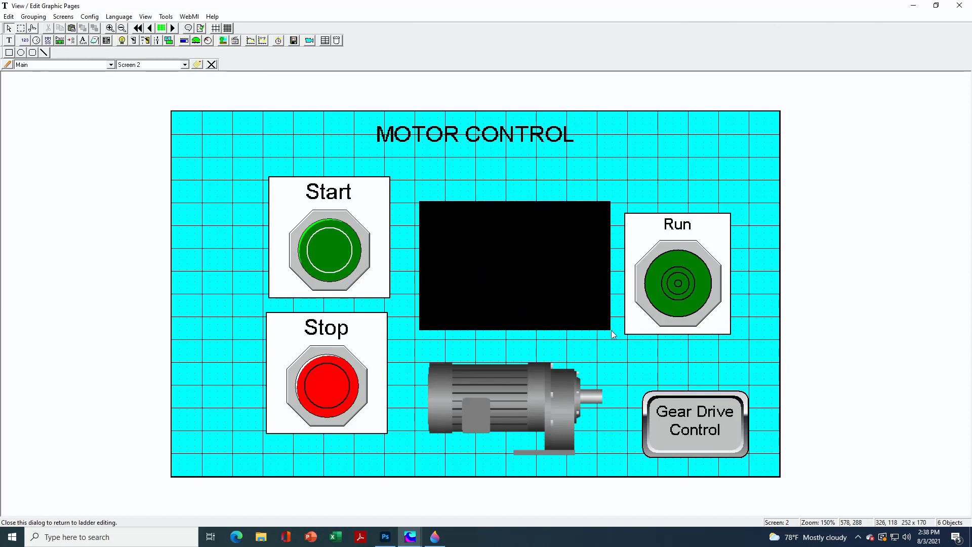
pyautogui.doubleClick(537, 284)
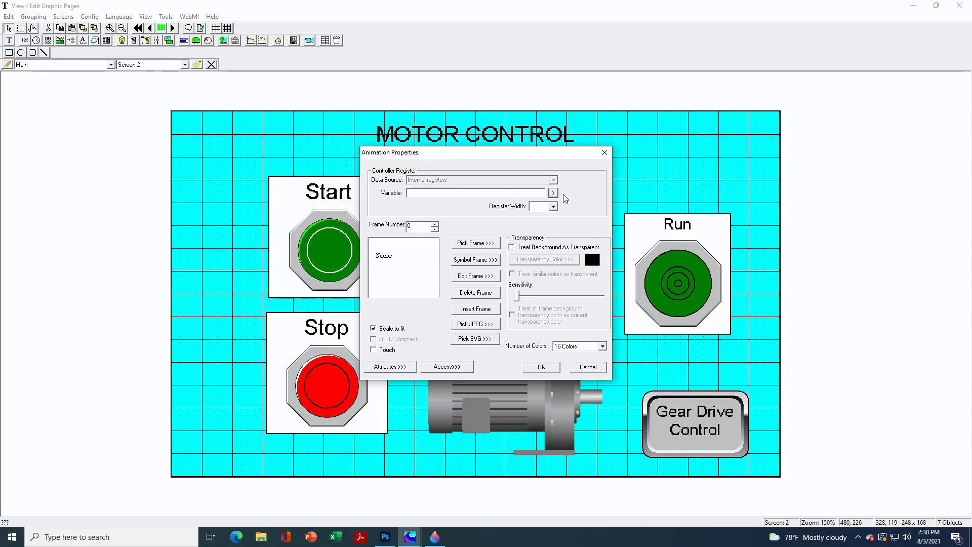
pyautogui.click(554, 207)
pyautogui.click(553, 211)
pyautogui.click(555, 194)
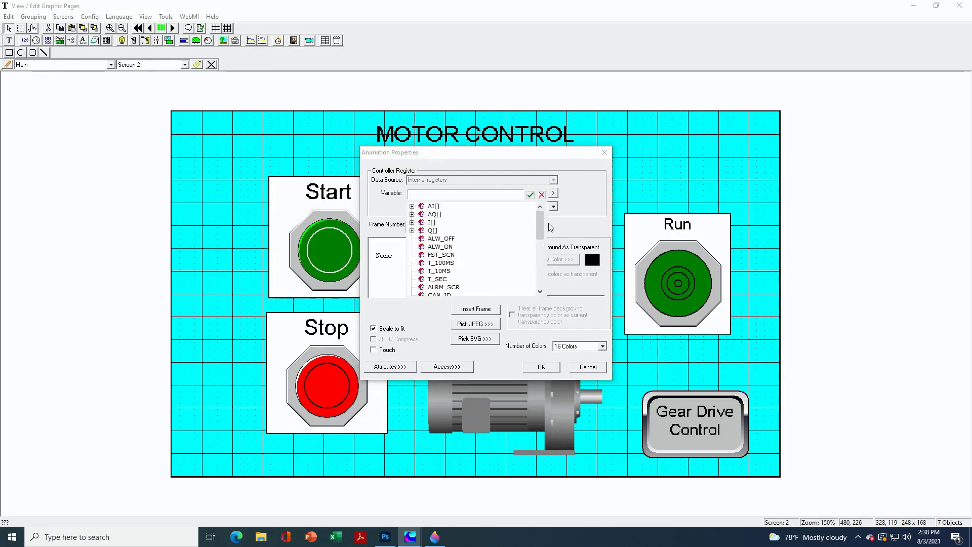
pyautogui.moveTo(539, 224); pyautogui.dragTo(455, 291)
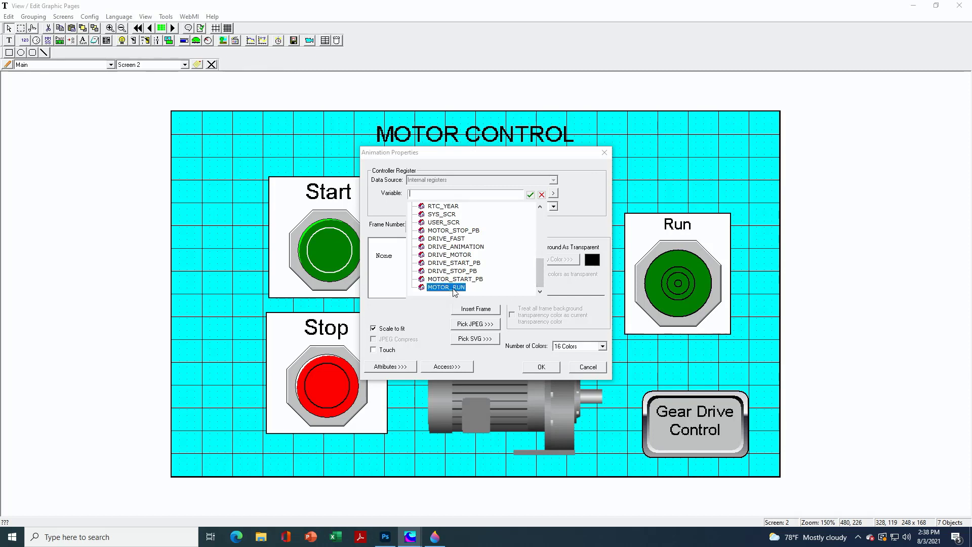
pyautogui.click(454, 289)
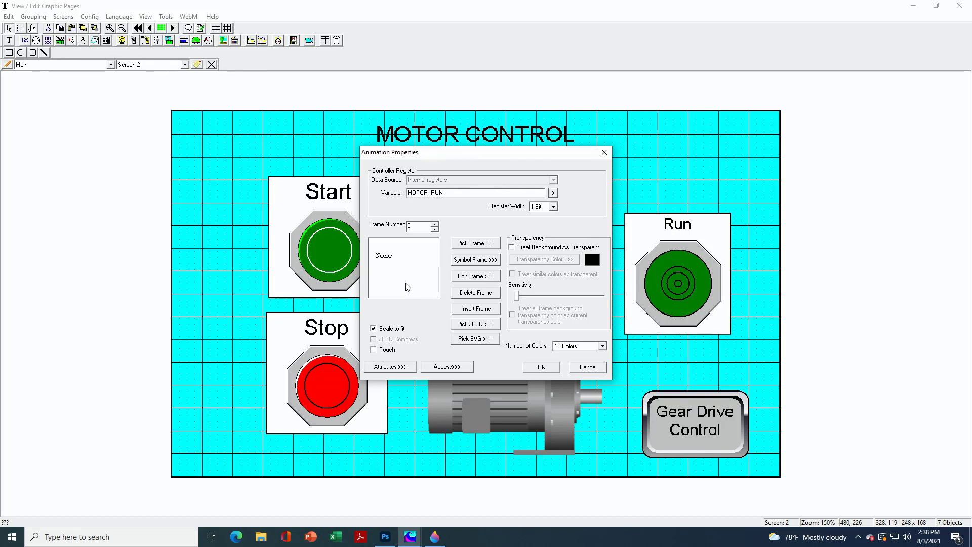
# Use the Brake motor symbol with a Shaded gray fill as frame 0, turn off Scale to fit, and treat its background as transparent.
pyautogui.click(460, 261)
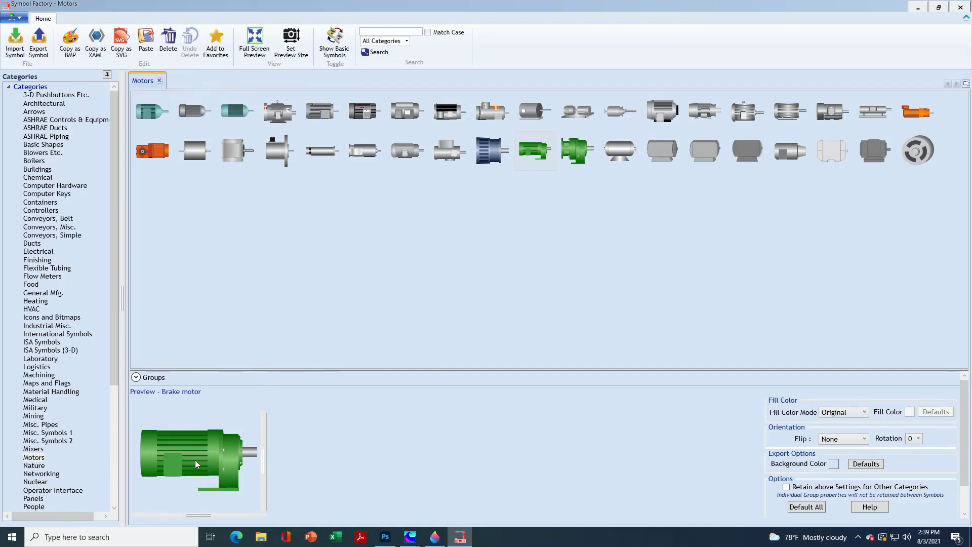
pyautogui.click(867, 413)
pyautogui.click(835, 432)
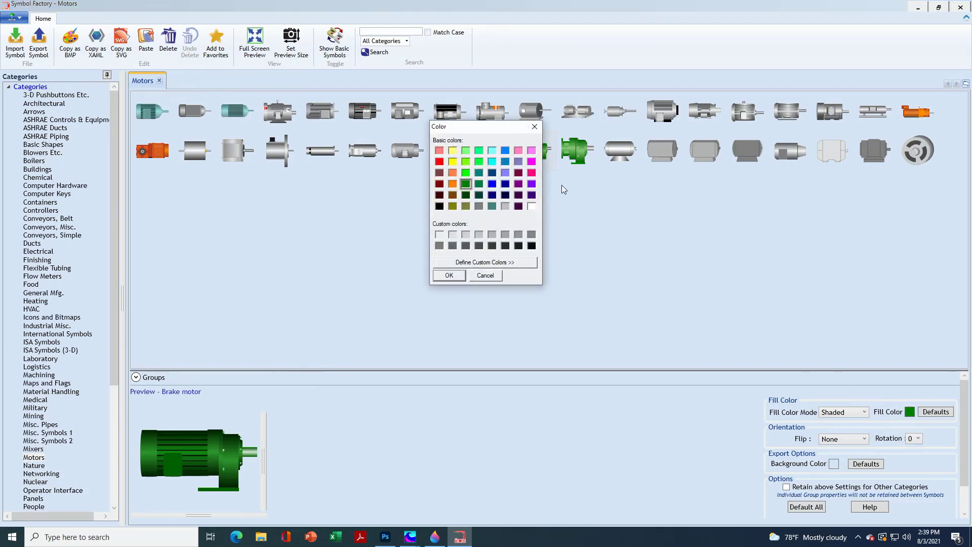
pyautogui.click(505, 234)
pyautogui.click(450, 275)
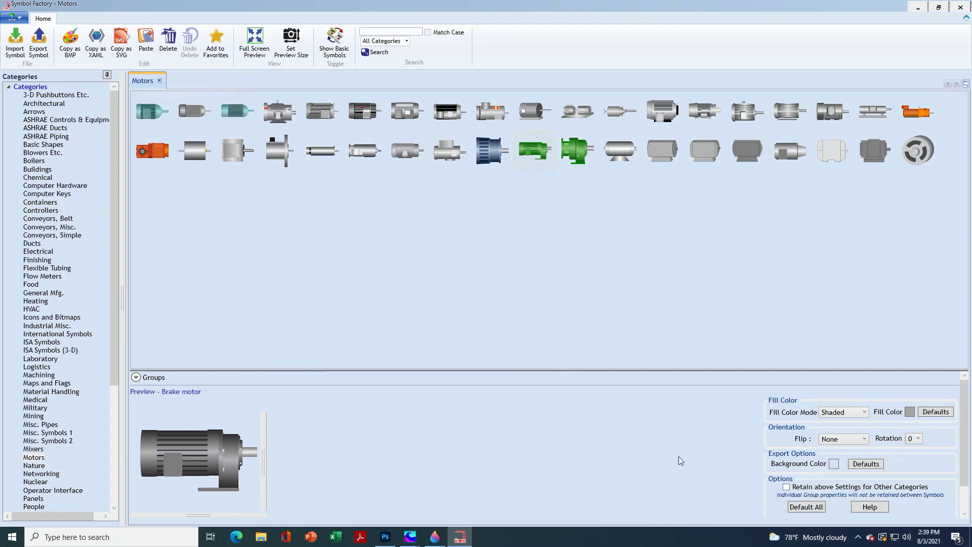
pyautogui.doubleClick(224, 452)
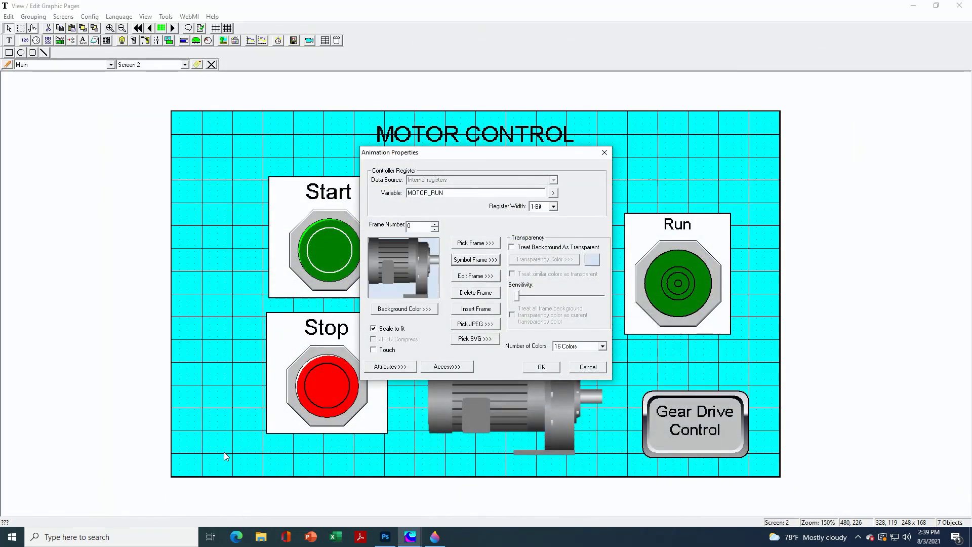
pyautogui.click(390, 333)
pyautogui.click(512, 248)
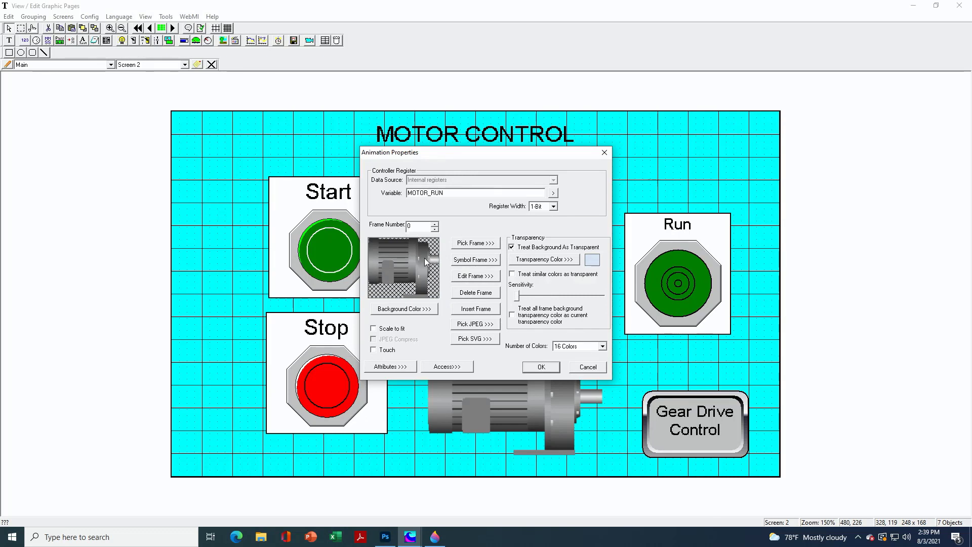
# Use the Brake motor symbol in its original green as frame 1 and treat its background as transparent.
pyautogui.click(435, 224)
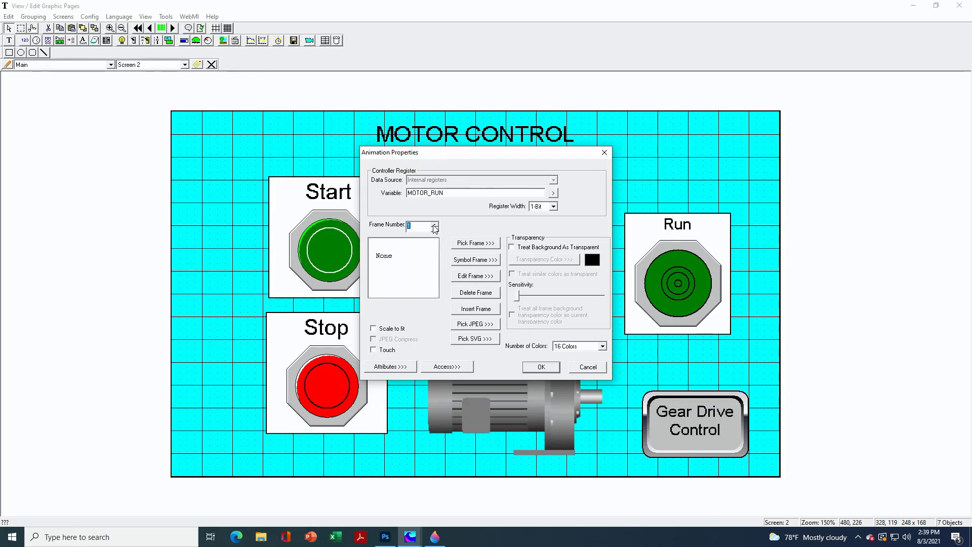
pyautogui.click(464, 260)
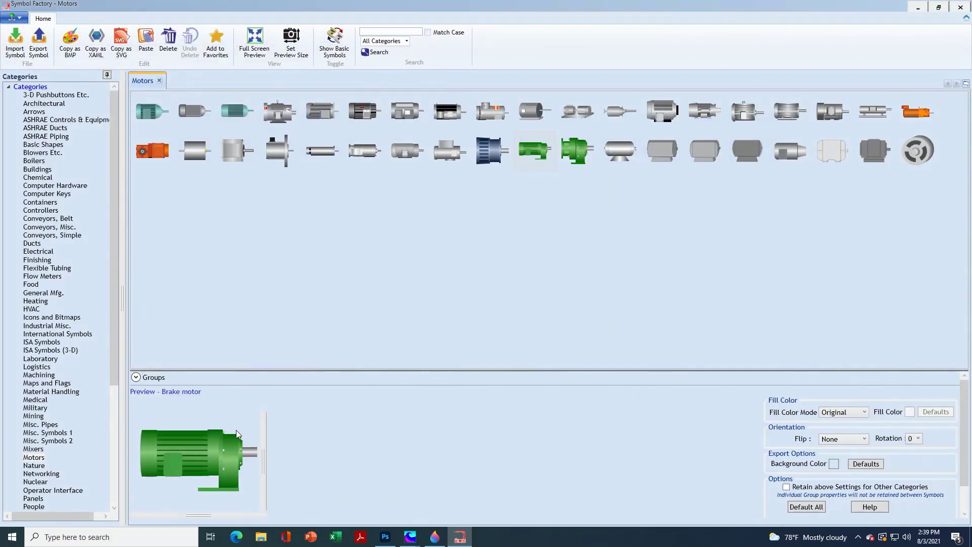
pyautogui.doubleClick(191, 466)
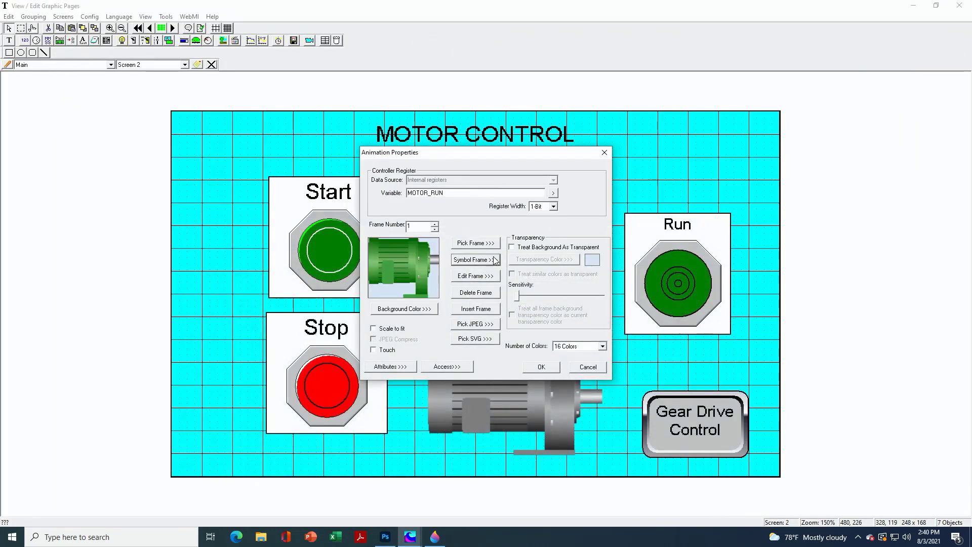
pyautogui.click(512, 247)
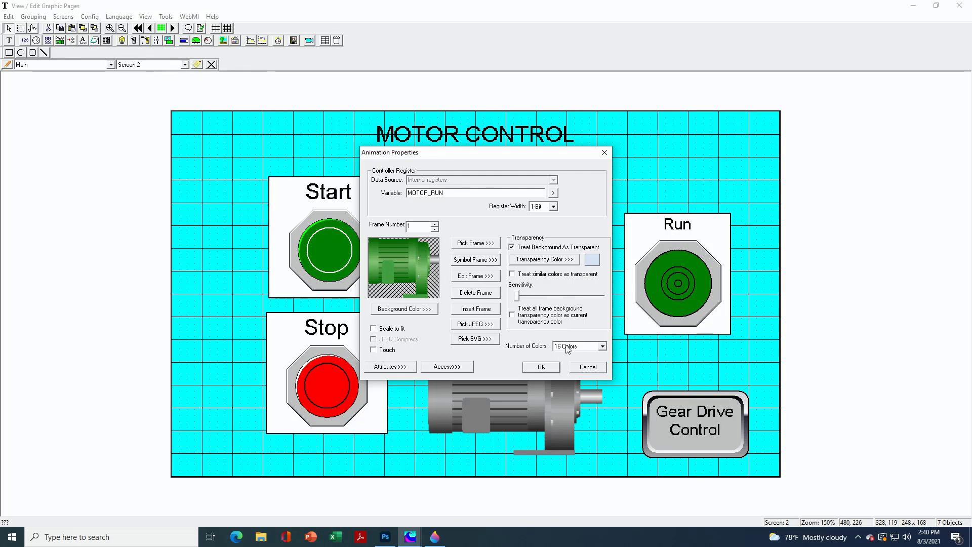
# Set the animation's number of colors to 32768 Colors, check frame 0, and apply the properties.
pyautogui.click(604, 346)
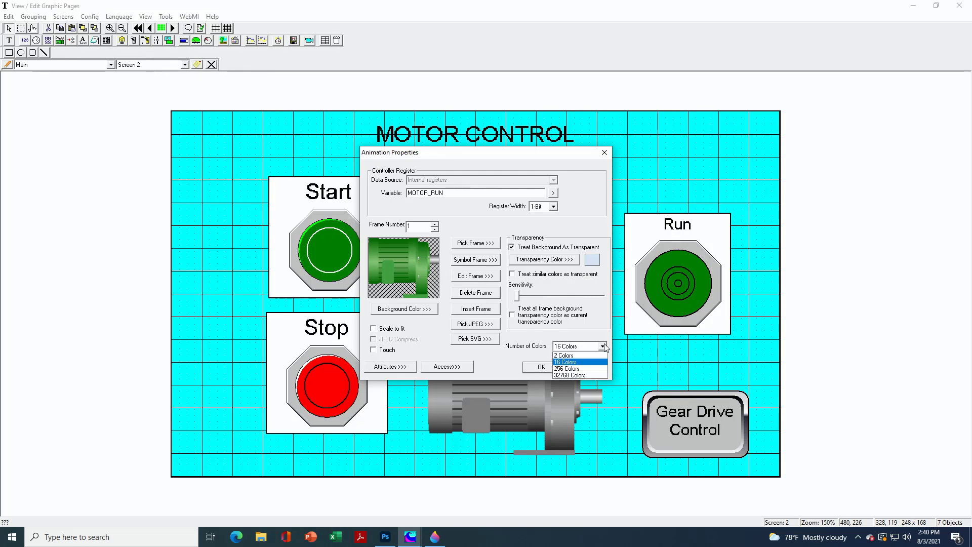
pyautogui.click(579, 376)
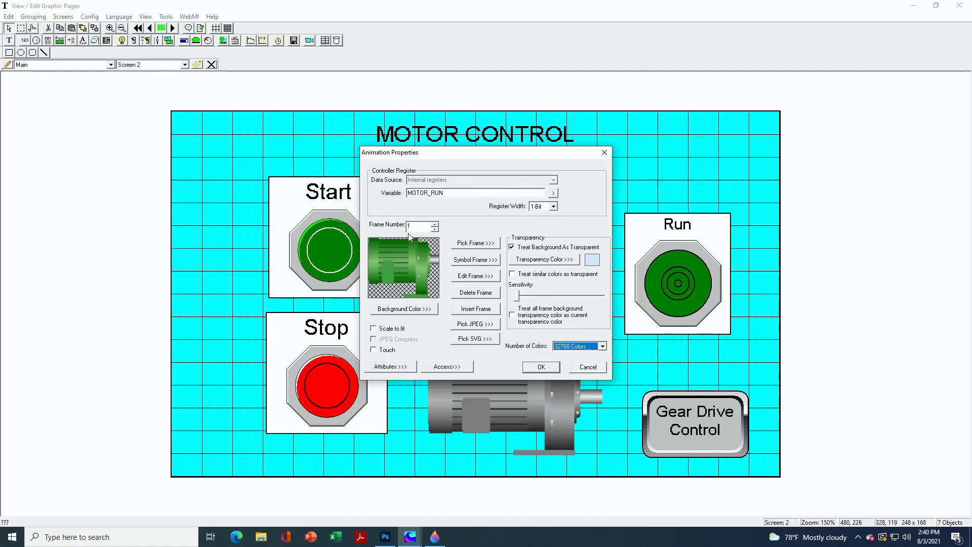
pyautogui.click(435, 229)
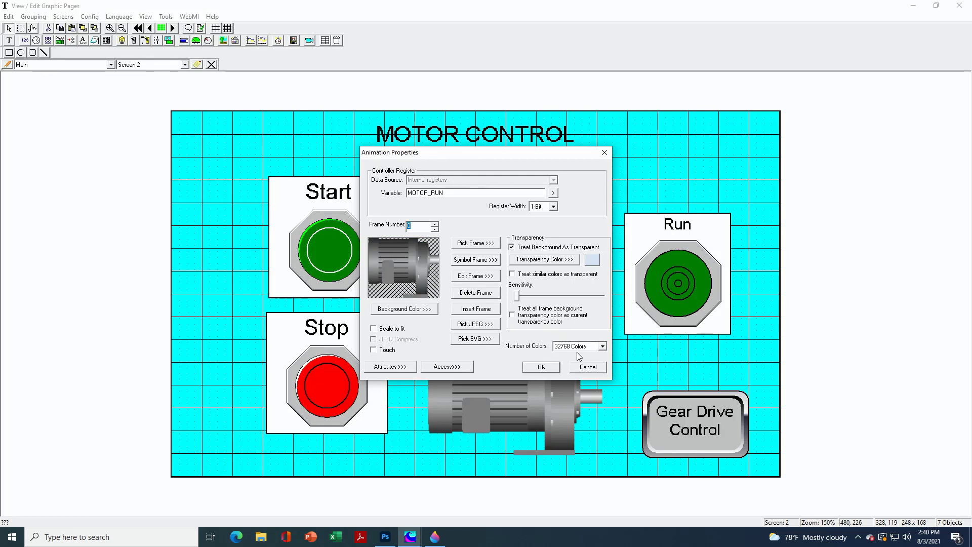
pyautogui.click(537, 367)
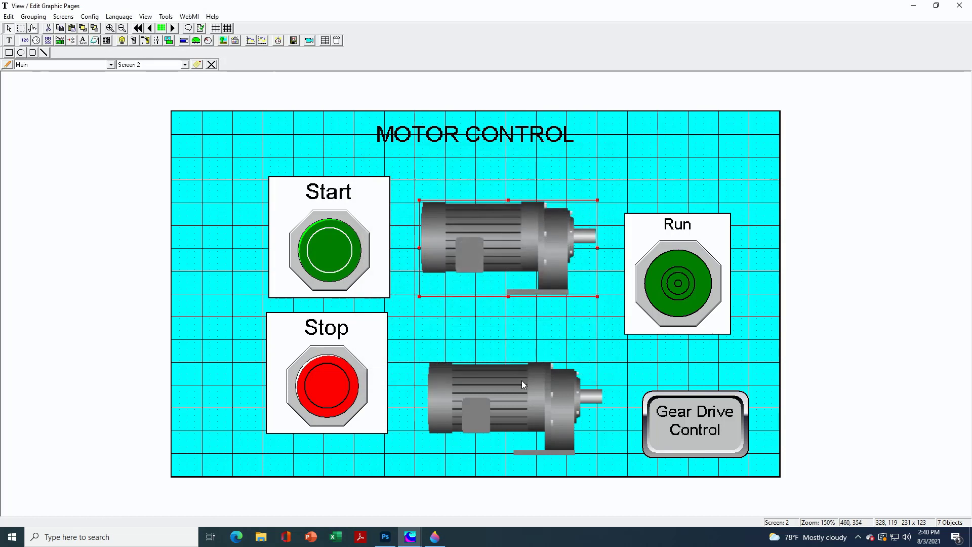
# Delete the old motor bitmap and move the animated motor to about 326, 158.
pyautogui.click(522, 383)
pyautogui.rightClick(522, 382)
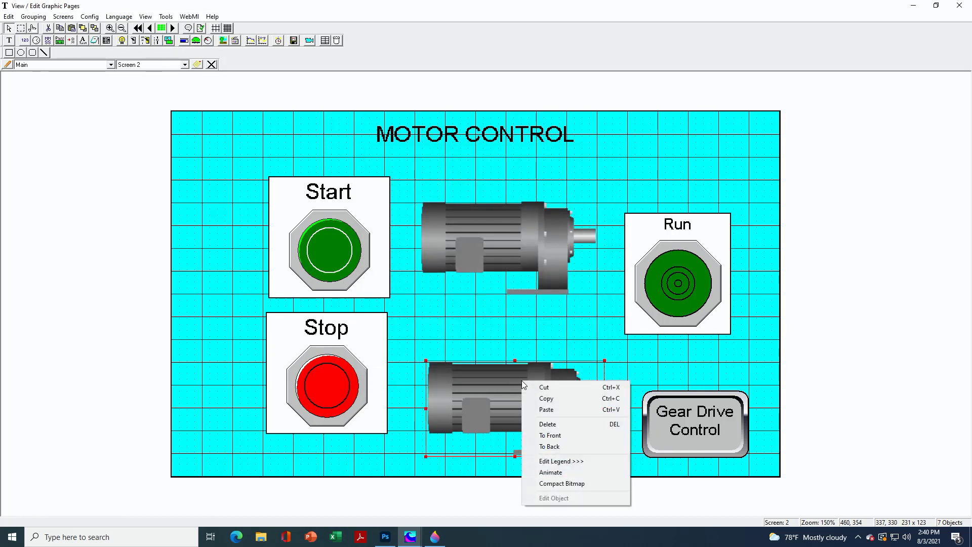
pyautogui.click(547, 424)
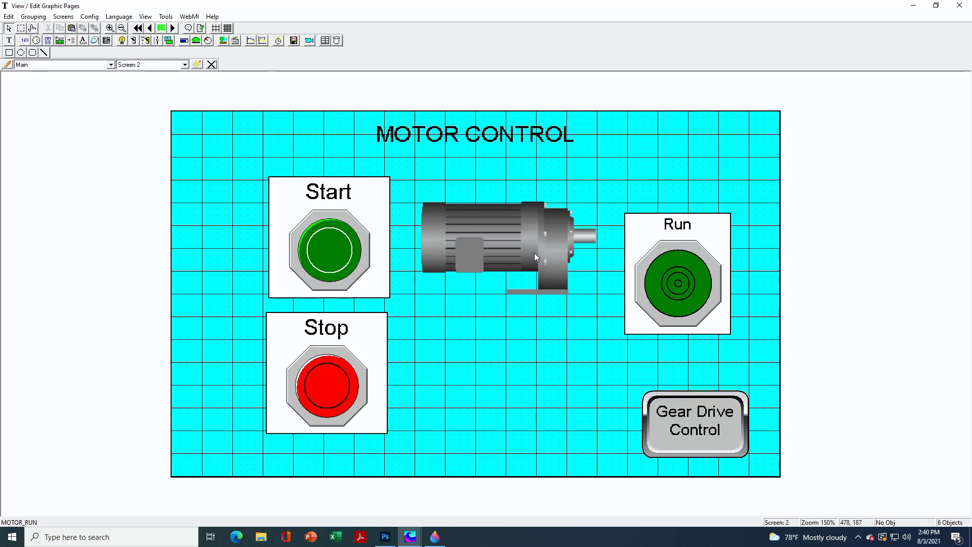
pyautogui.moveTo(536, 257); pyautogui.dragTo(534, 287)
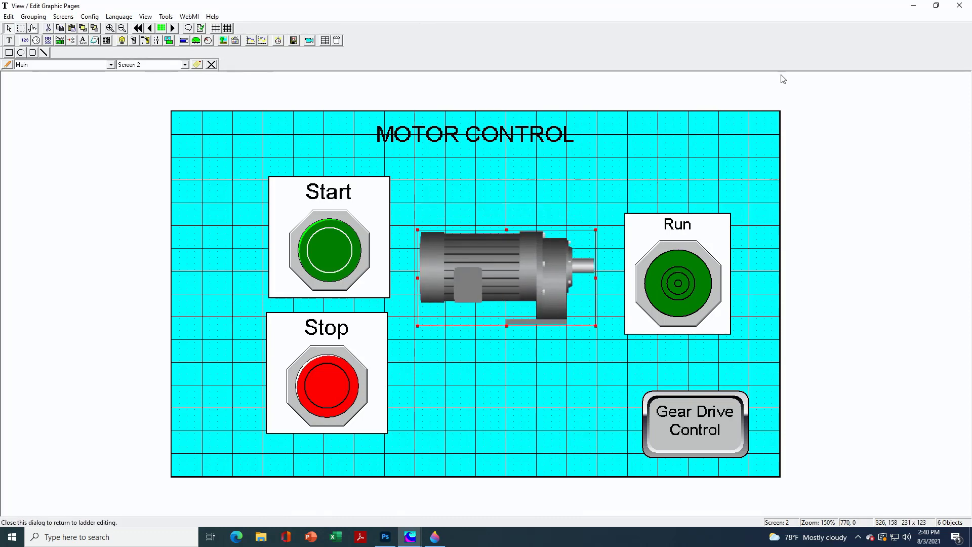
# Close the graphics editor and download the updated program to the controller with SmartLoad.
pyautogui.click(959, 5)
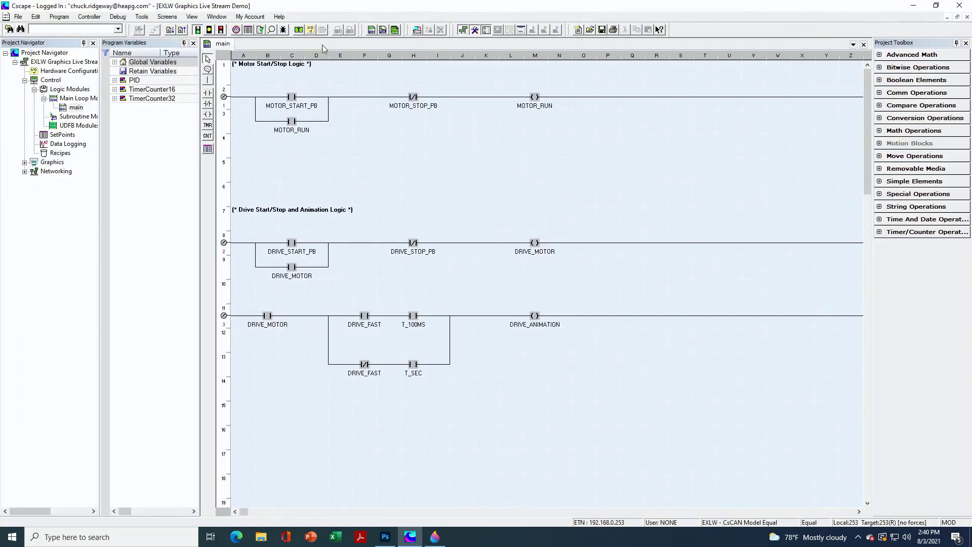
pyautogui.click(171, 32)
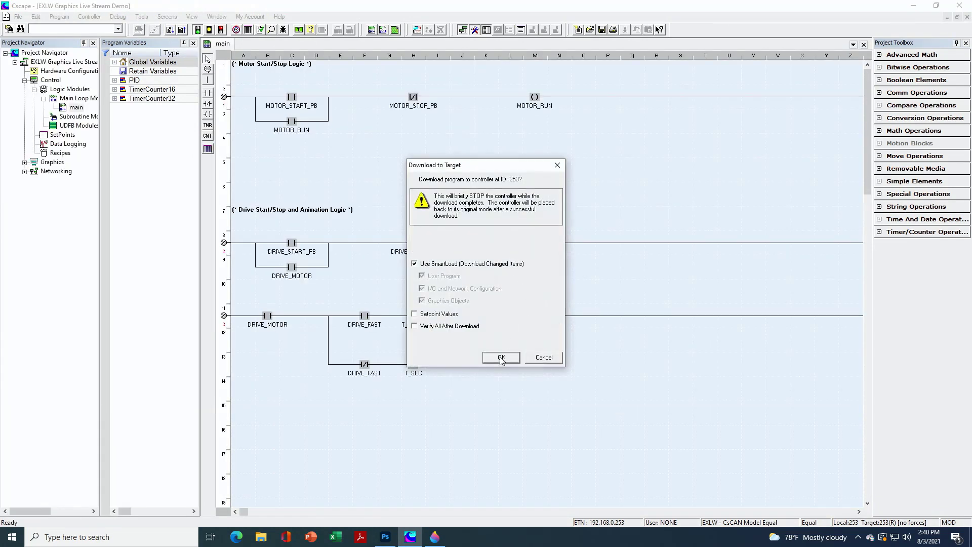
pyautogui.click(501, 358)
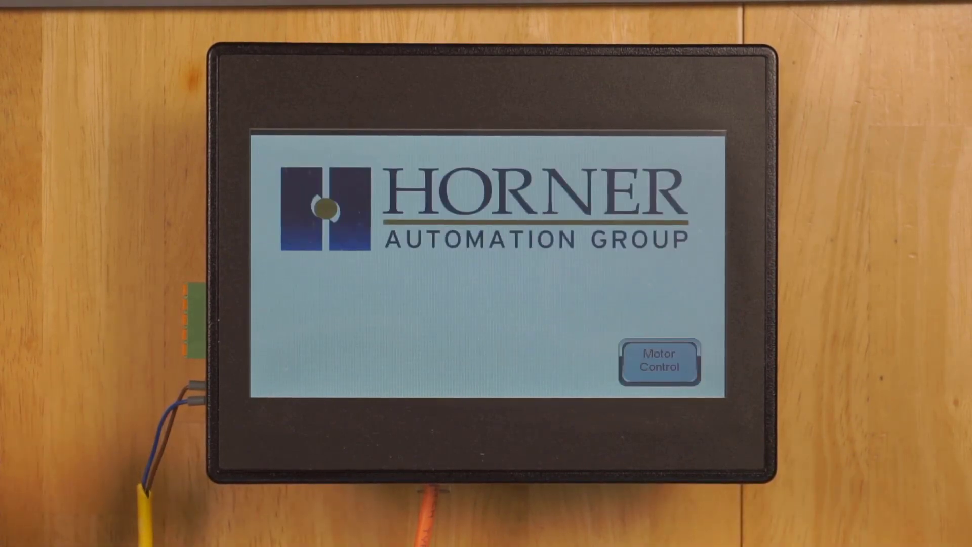
pyautogui.click(654, 365)
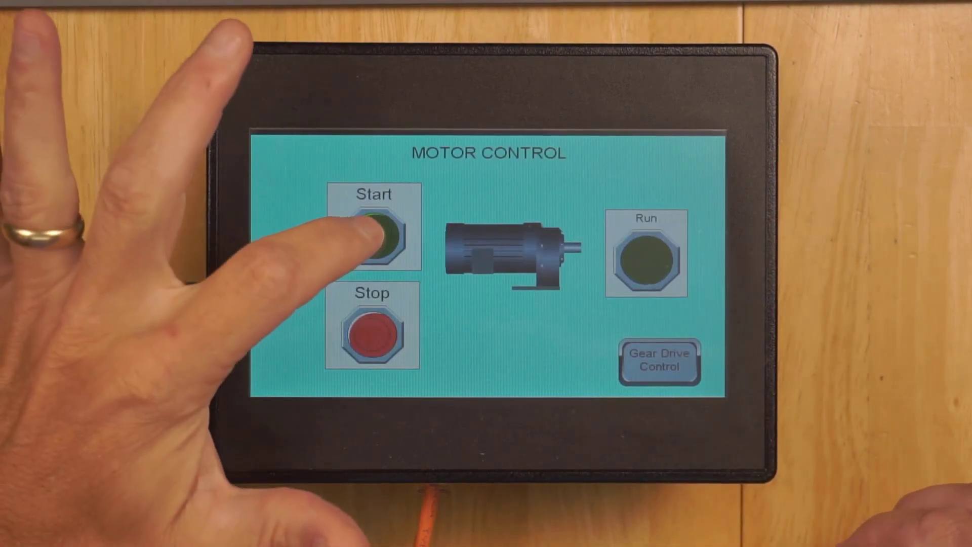
pyautogui.click(375, 236)
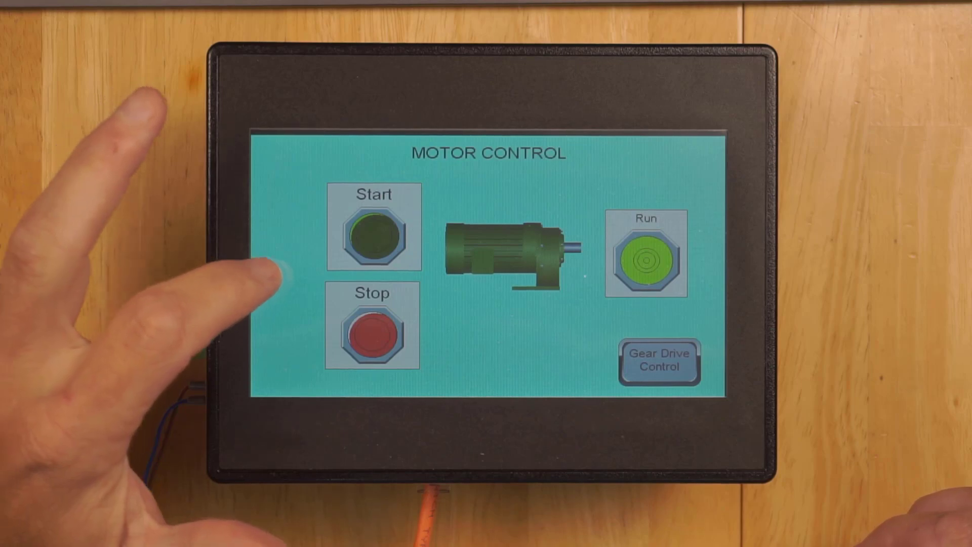
pyautogui.click(373, 332)
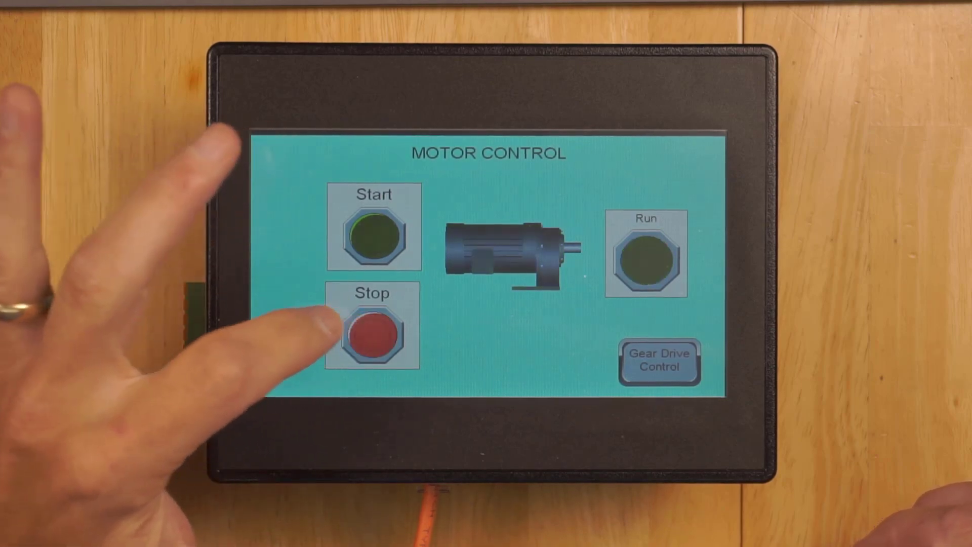
pyautogui.click(378, 235)
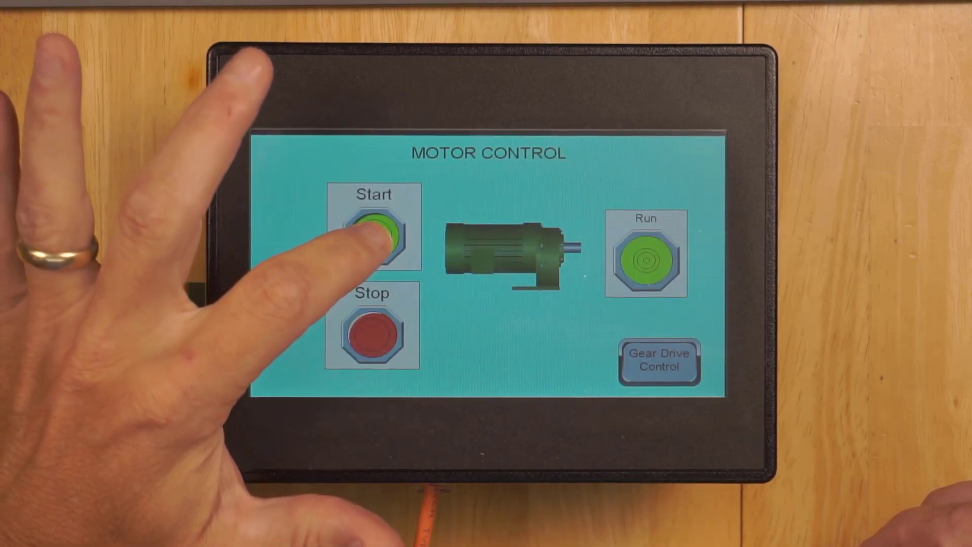
pyautogui.click(374, 331)
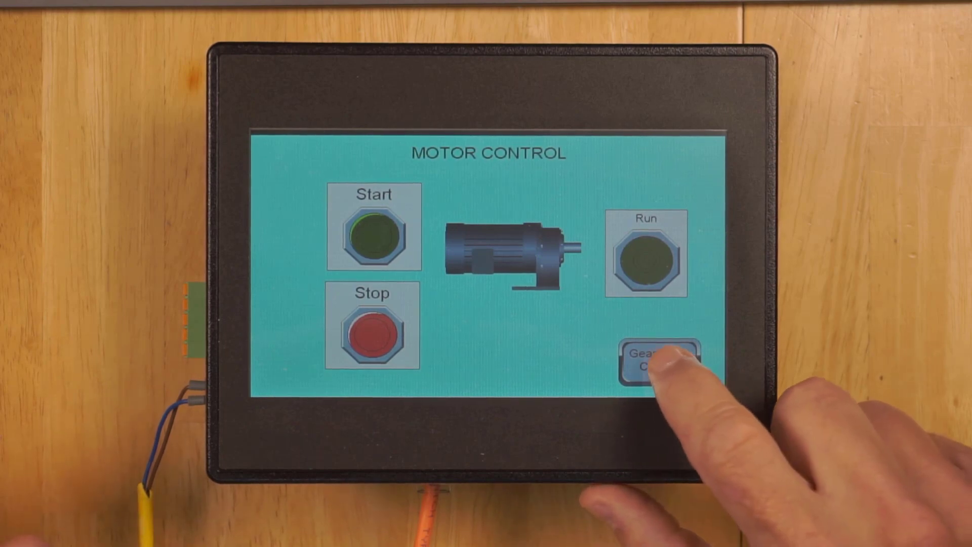
pyautogui.click(660, 360)
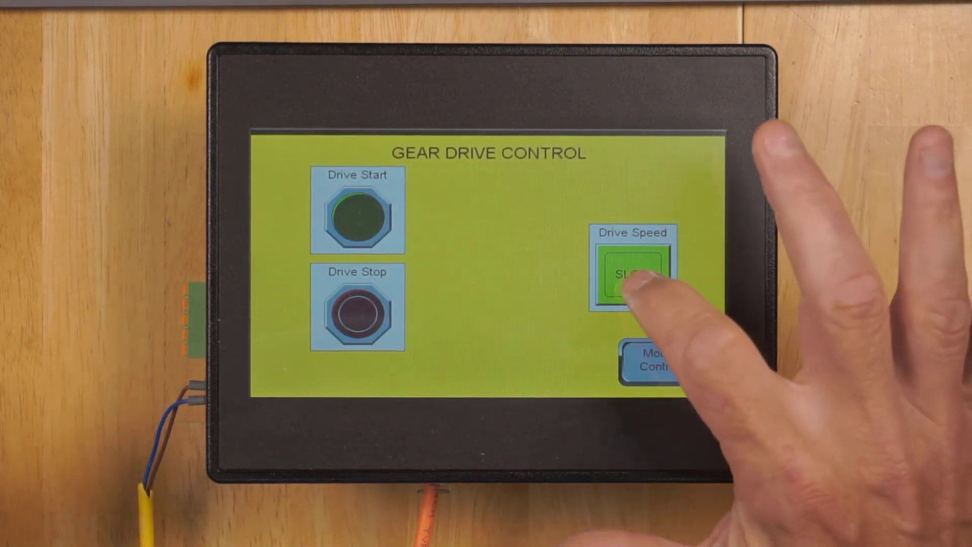
pyautogui.click(633, 276)
pyautogui.click(633, 276)
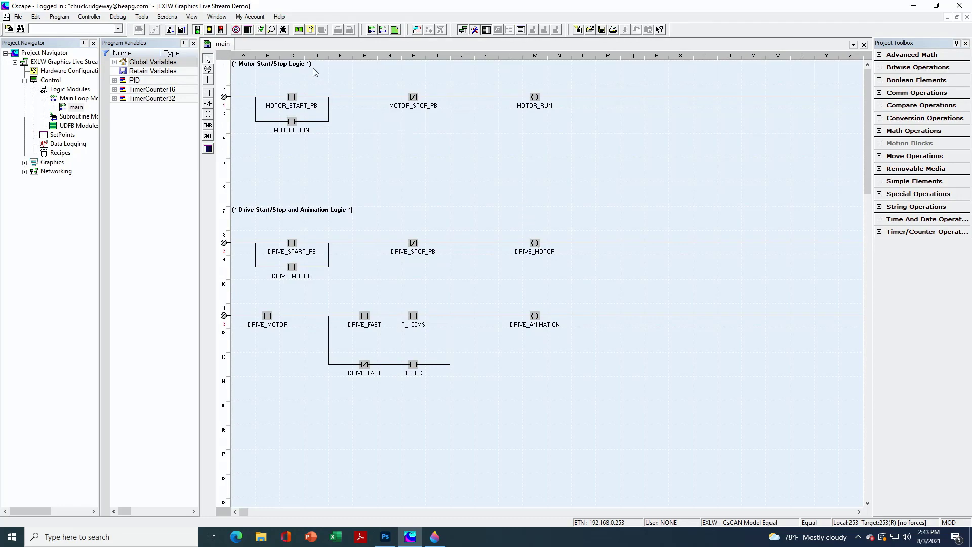
# Open the graphics editor and draw an animation object about 160 x 136 on Screen 3, between the drive buttons and the speed switch.
pyautogui.click(298, 29)
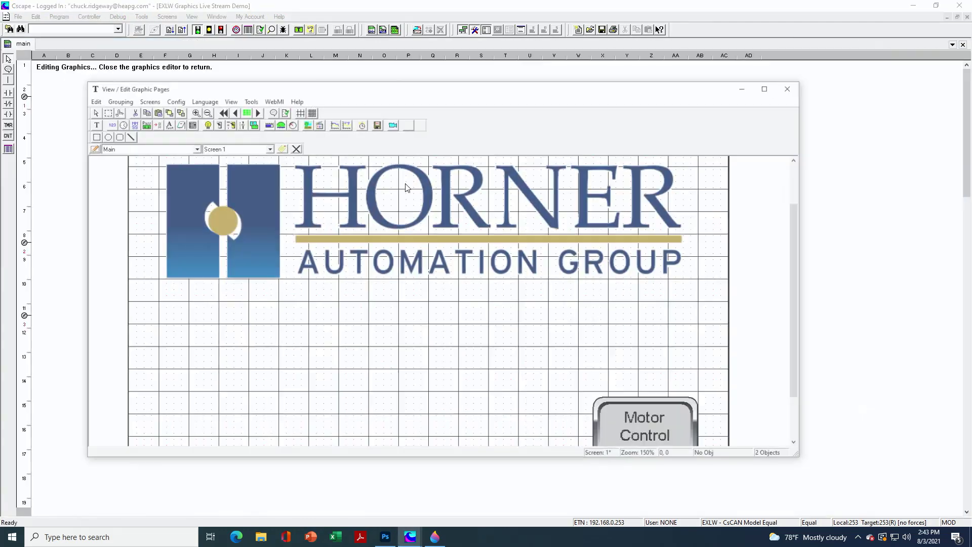
pyautogui.click(769, 86)
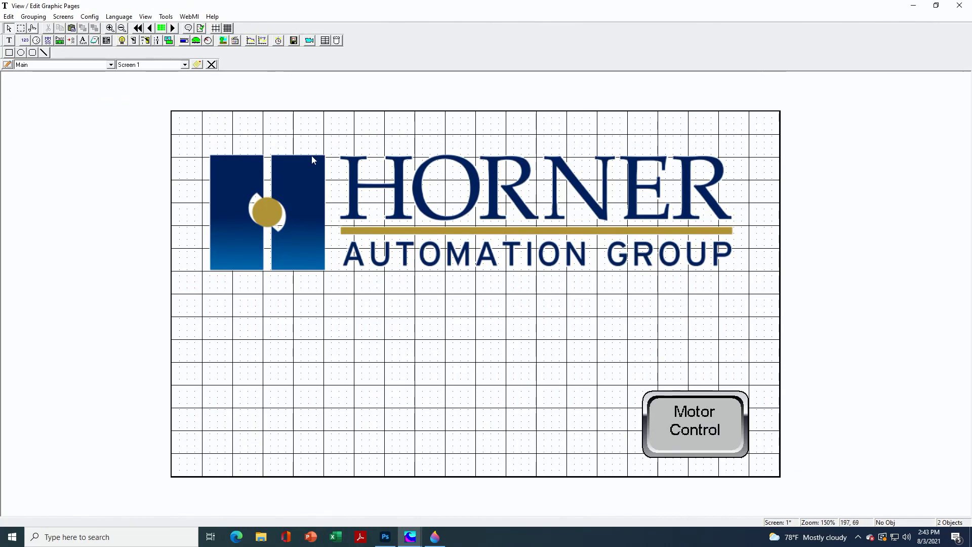
pyautogui.click(174, 28)
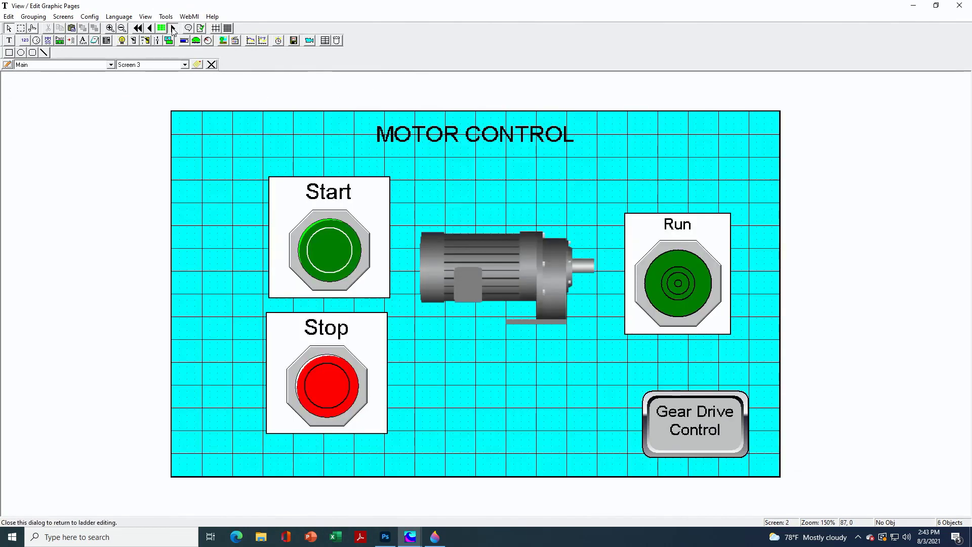
pyautogui.click(173, 28)
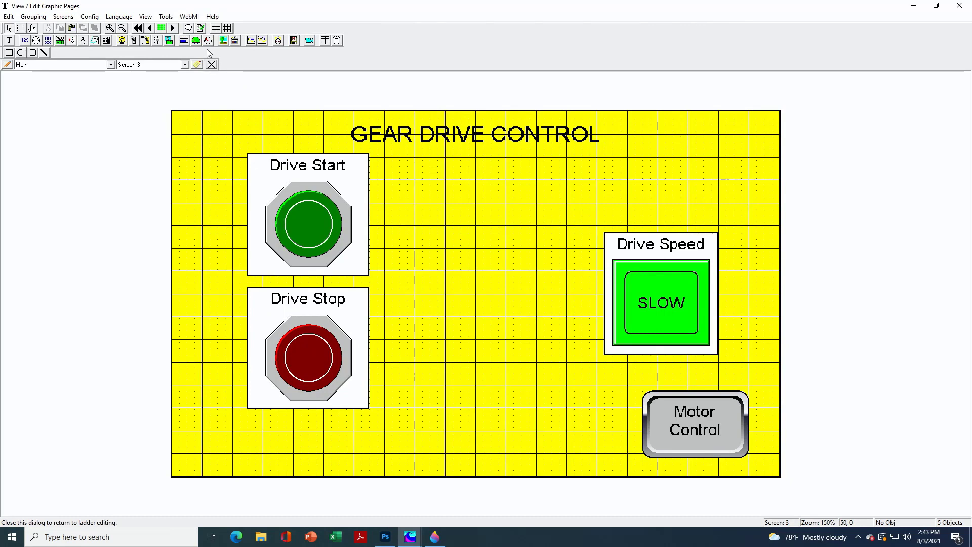
pyautogui.click(236, 42)
pyautogui.moveTo(403, 211)
pyautogui.mouseDown()
pyautogui.moveTo(442, 257)
pyautogui.moveTo(525, 317)
pyautogui.mouseUp()
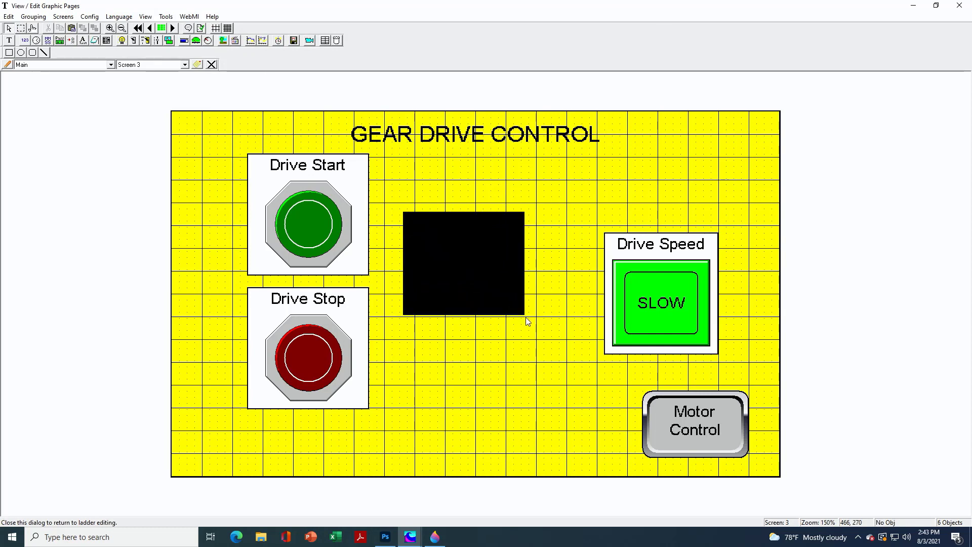
# Link the new animation to DRIVE_ANIMATION, set its number of colors to 32768 Colors, and turn off Scale to fit.
pyautogui.doubleClick(483, 271)
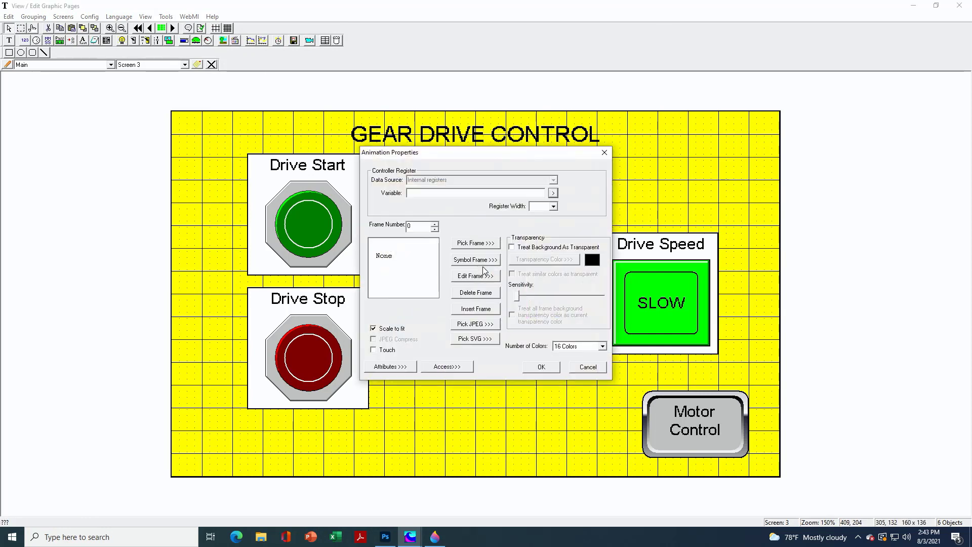
pyautogui.click(552, 194)
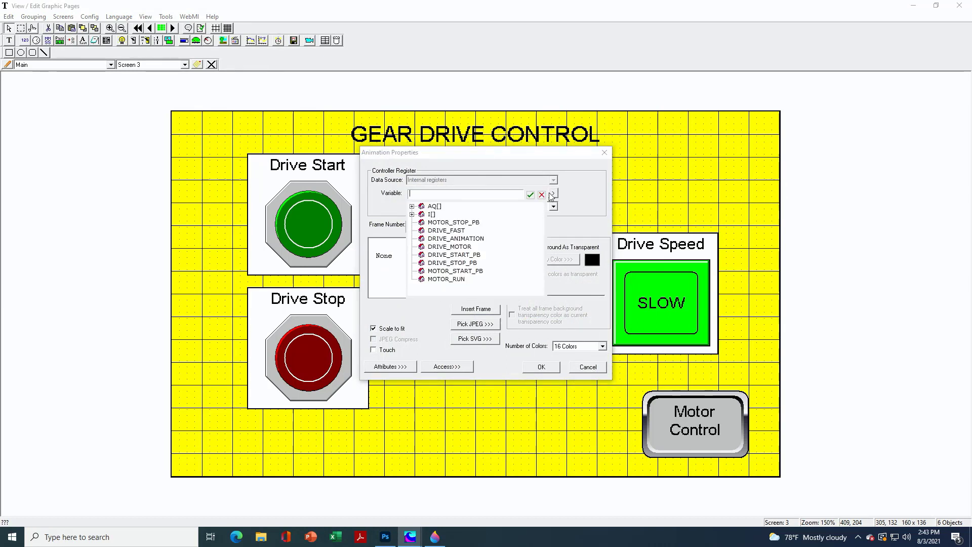
pyautogui.doubleClick(466, 238)
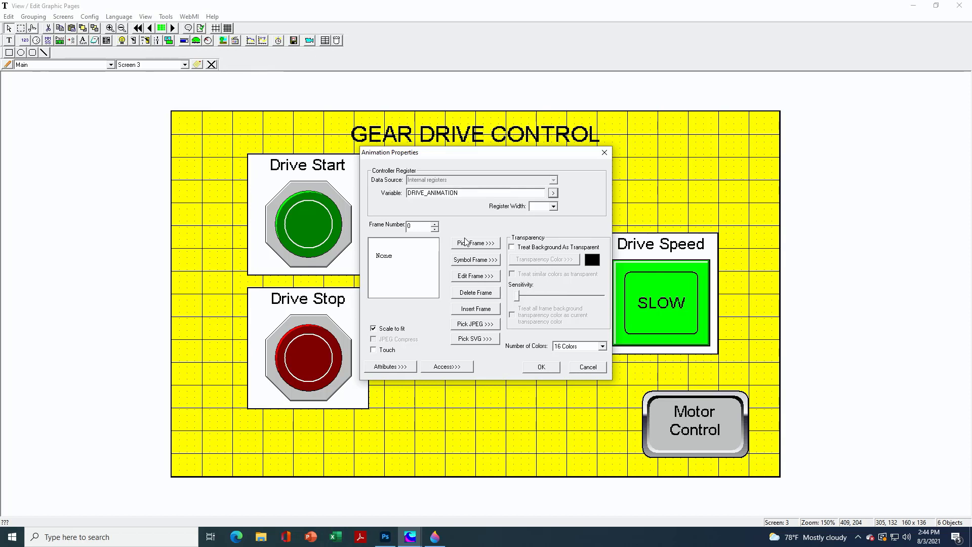
pyautogui.click(602, 347)
pyautogui.click(572, 356)
pyautogui.click(375, 329)
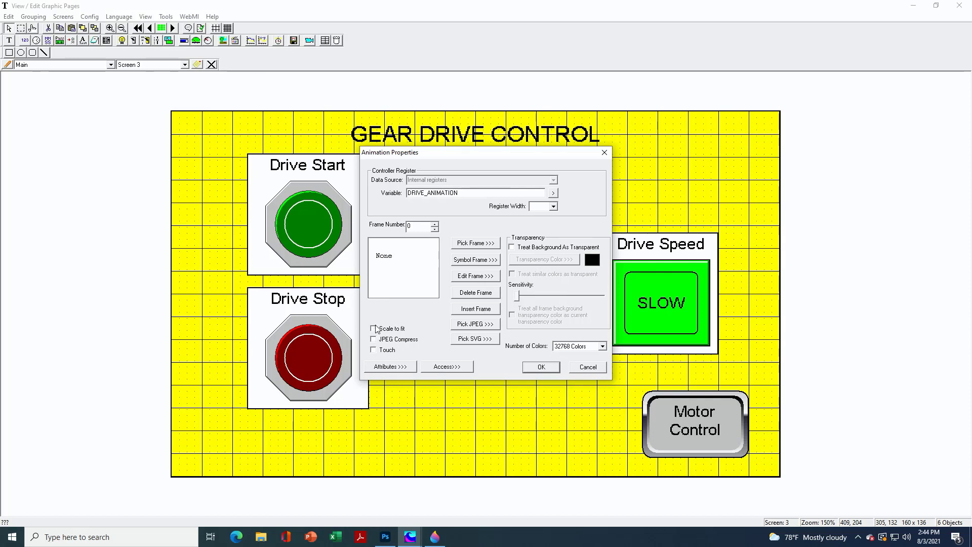
# Use the Gear (animation frame 1) symbol from the Machining category as frame 0 and treat its background as transparent.
pyautogui.click(460, 262)
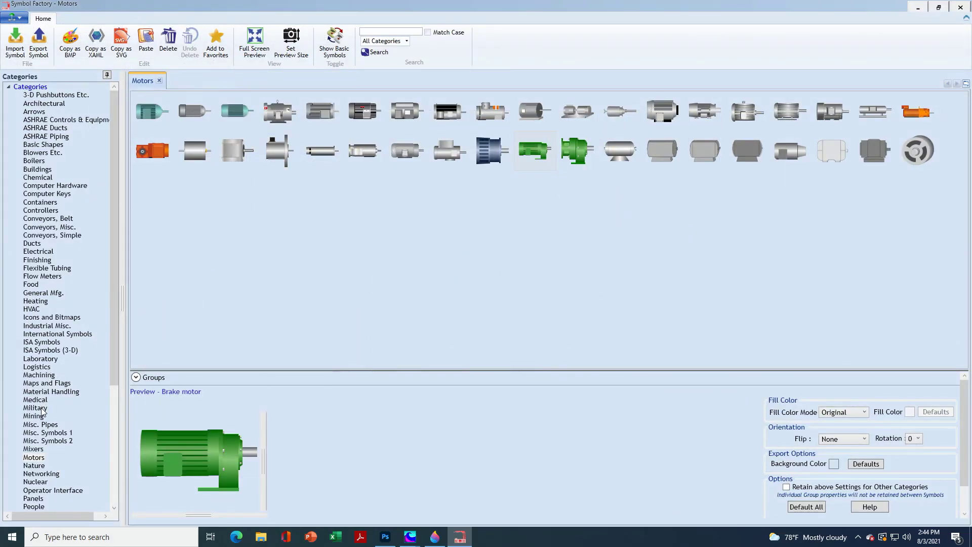
pyautogui.click(44, 376)
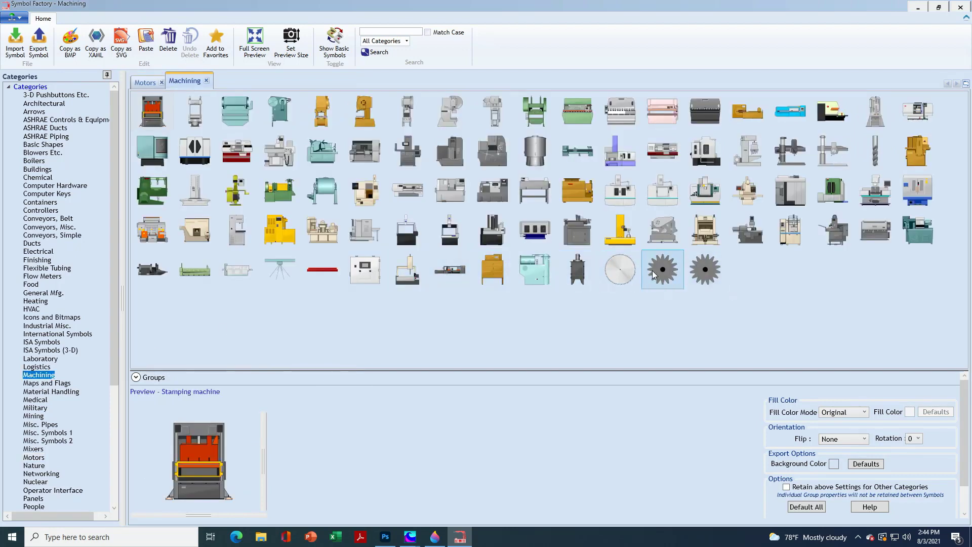
pyautogui.click(661, 272)
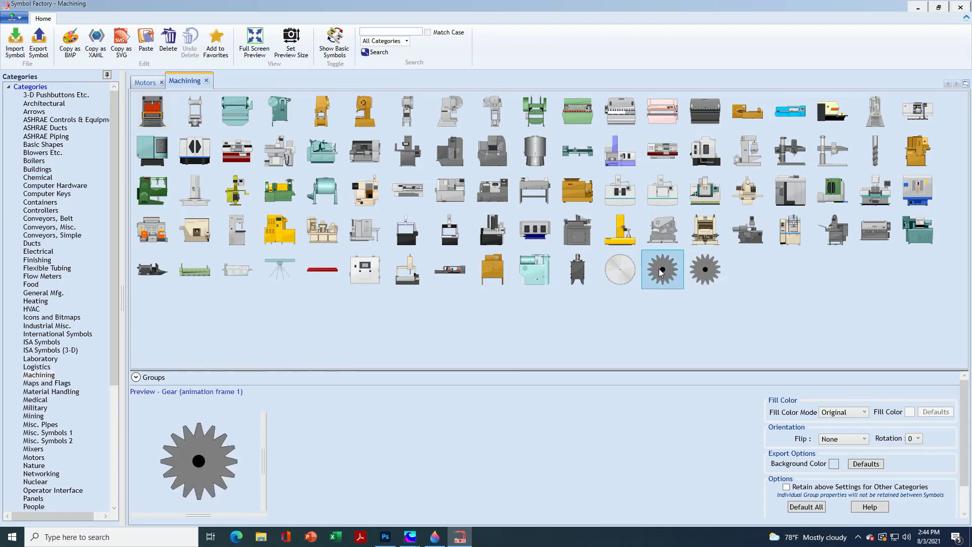
pyautogui.click(220, 460)
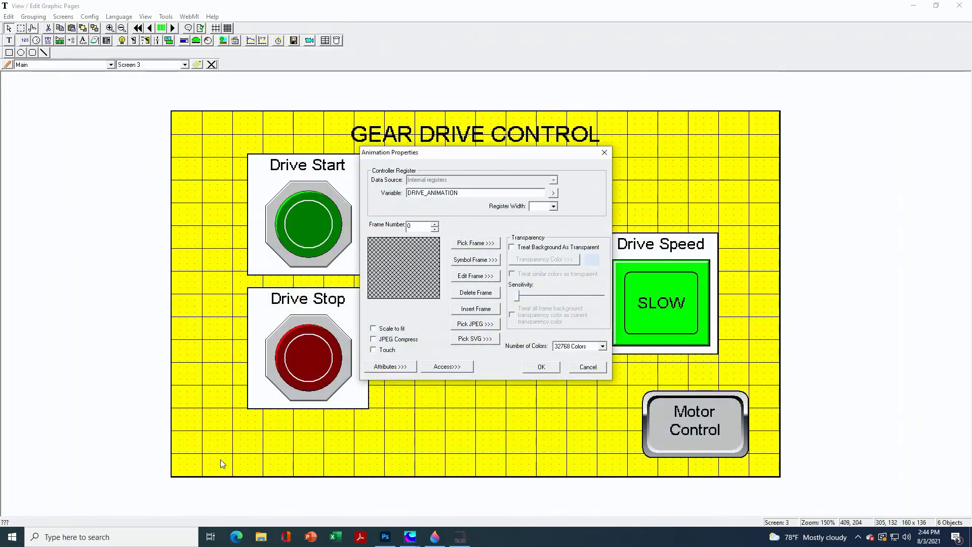
pyautogui.click(512, 248)
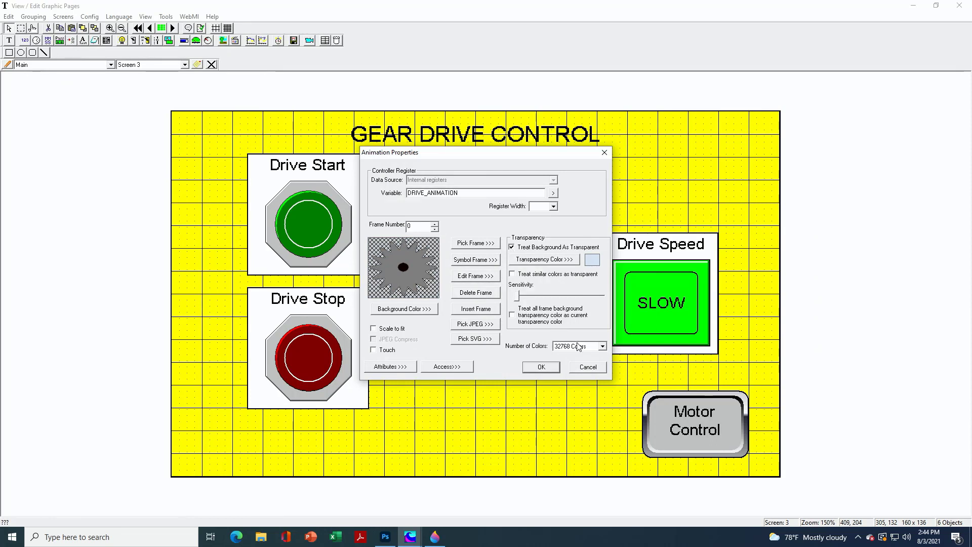
# Use the Gear (animation frame 2) symbol as frame 1 and treat its background as transparent.
pyautogui.click(434, 225)
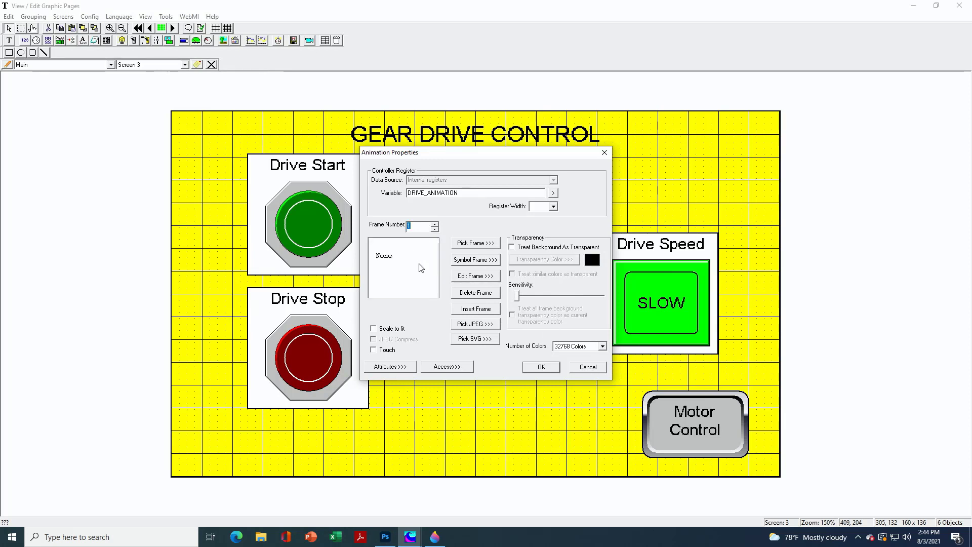
pyautogui.click(461, 261)
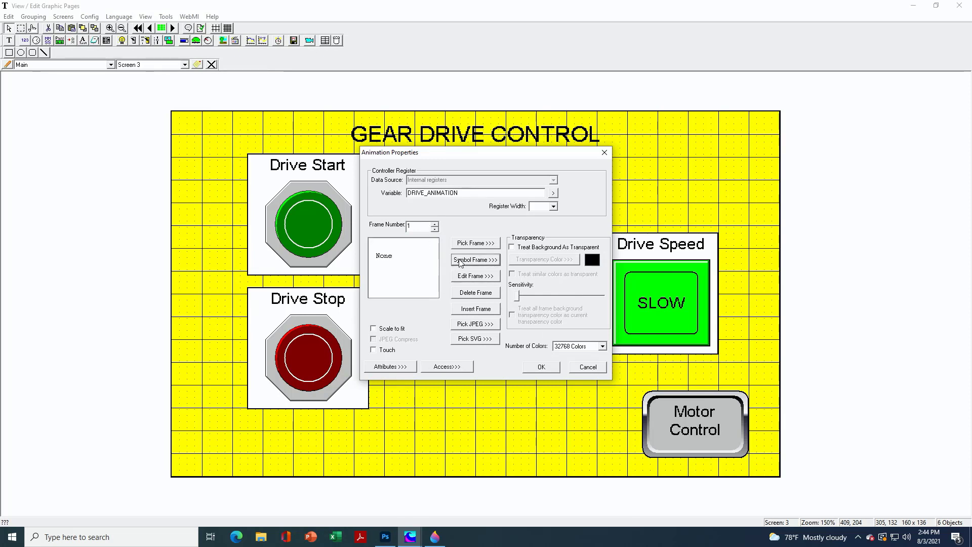
pyautogui.click(460, 260)
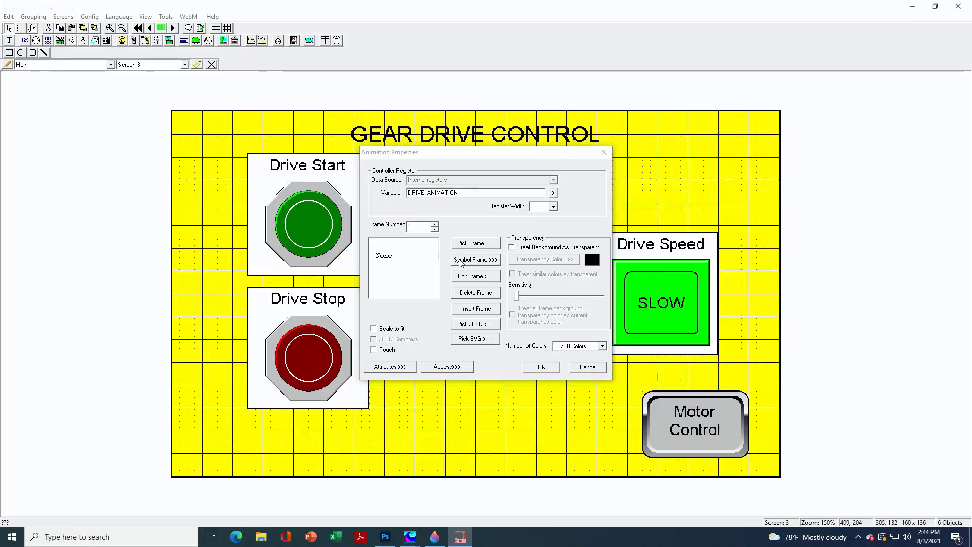
pyautogui.click(703, 272)
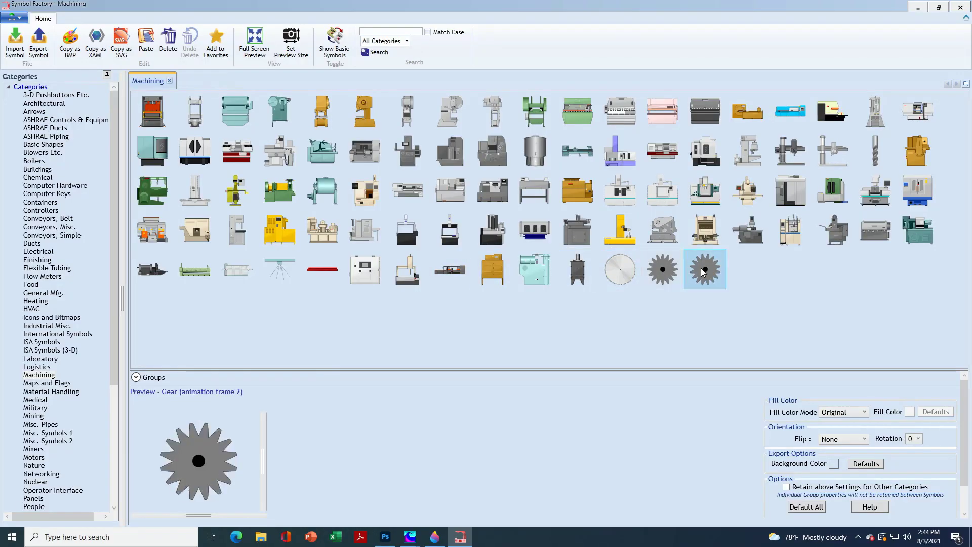
pyautogui.click(216, 466)
pyautogui.doubleClick(215, 466)
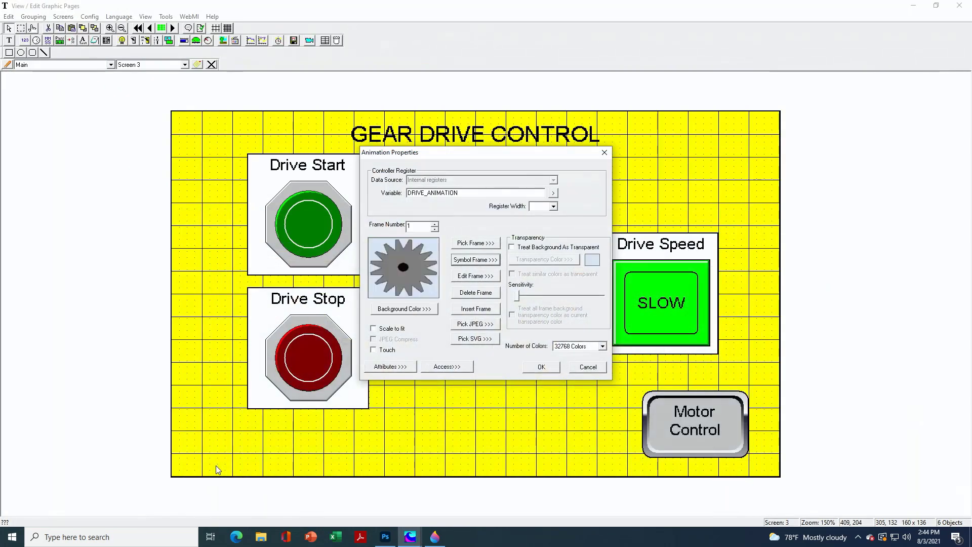
pyautogui.click(512, 247)
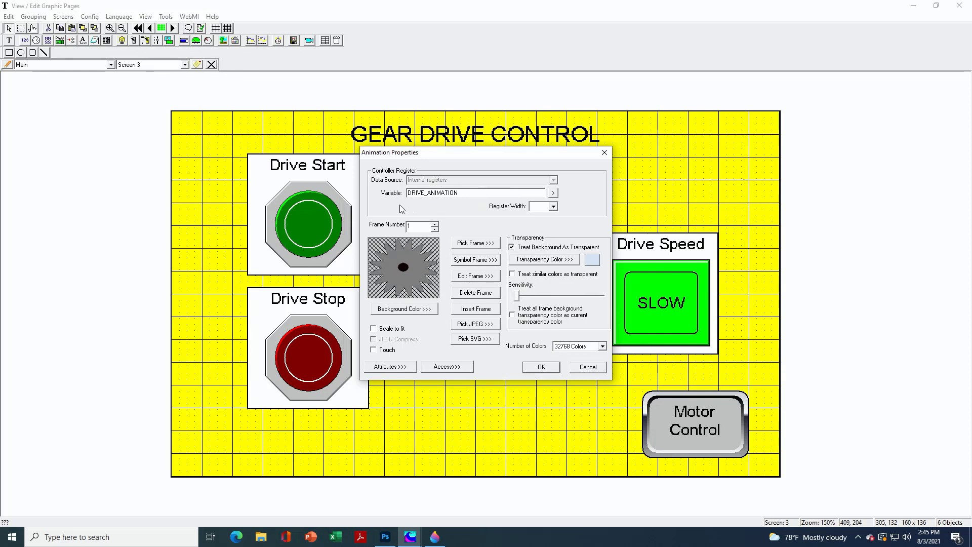
# Set the gear animation's register width to 1-Bit and apply the properties.
pyautogui.click(554, 207)
pyautogui.click(547, 216)
pyautogui.click(541, 368)
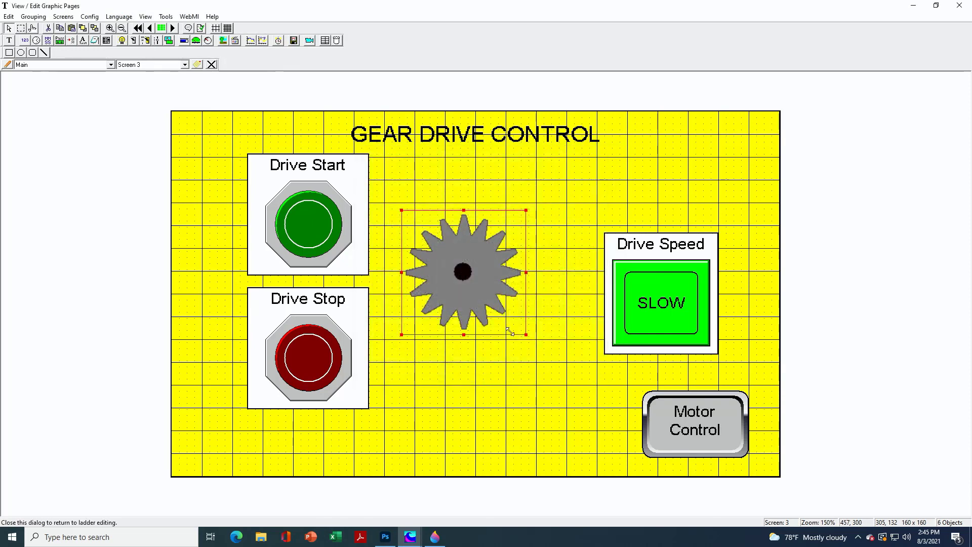
# Move the gear to about 286, 105 on the Gear Drive Control screen and check its animation properties.
pyautogui.moveTo(462, 276)
pyautogui.mouseDown()
pyautogui.moveTo(469, 284)
pyautogui.moveTo(458, 261)
pyautogui.mouseUp()
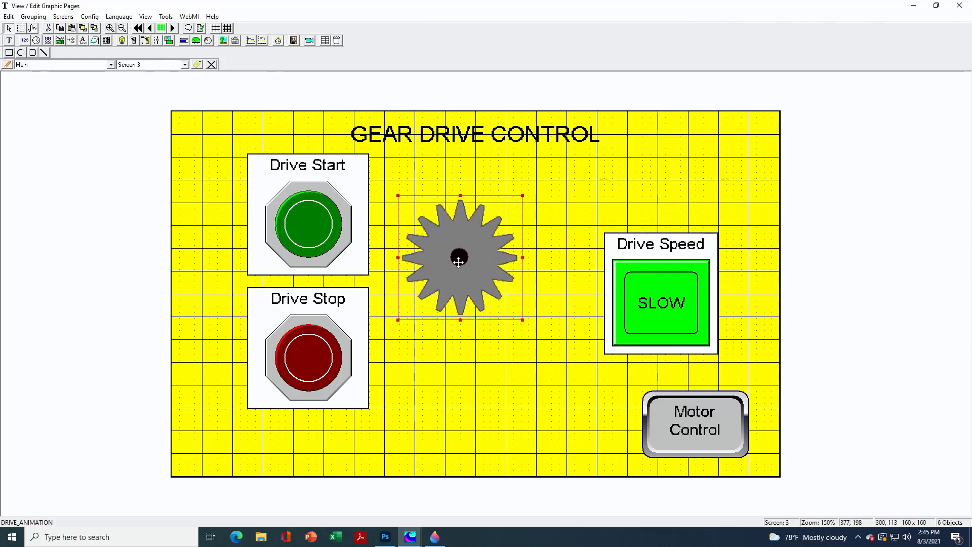
pyautogui.doubleClick(460, 263)
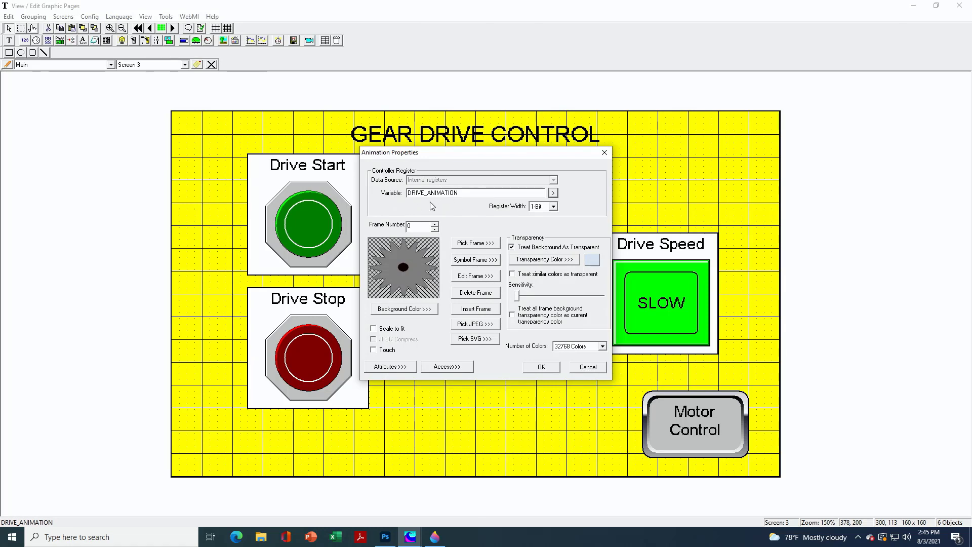
pyautogui.click(541, 367)
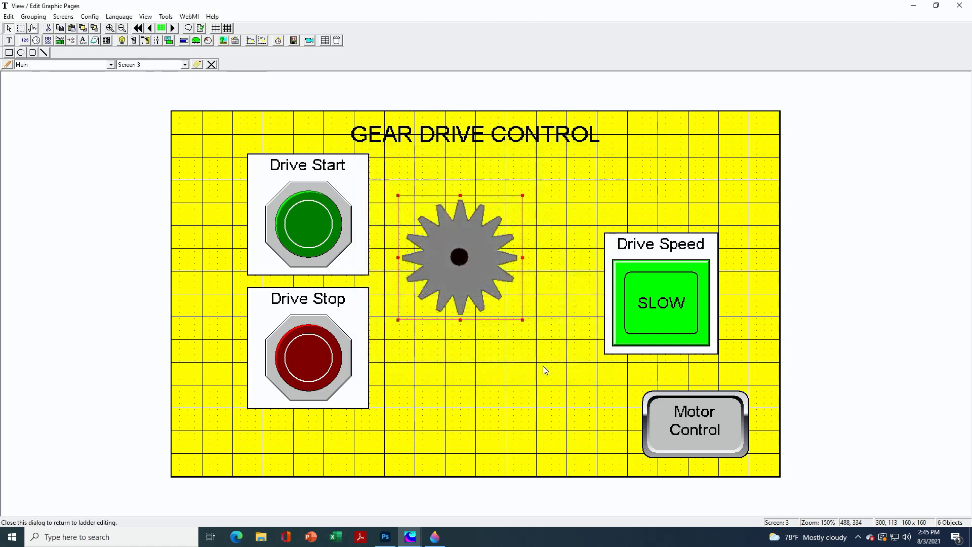
pyautogui.moveTo(475, 266); pyautogui.dragTo(468, 264)
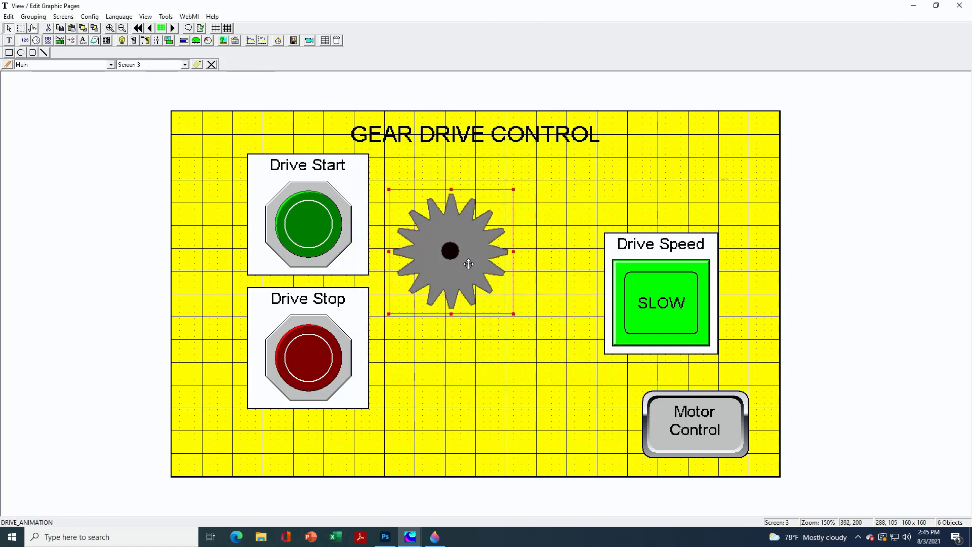
# Duplicate the animated gear and place the copy below the original at about 329, 240 so their teeth mesh.
pyautogui.rightClick(468, 263)
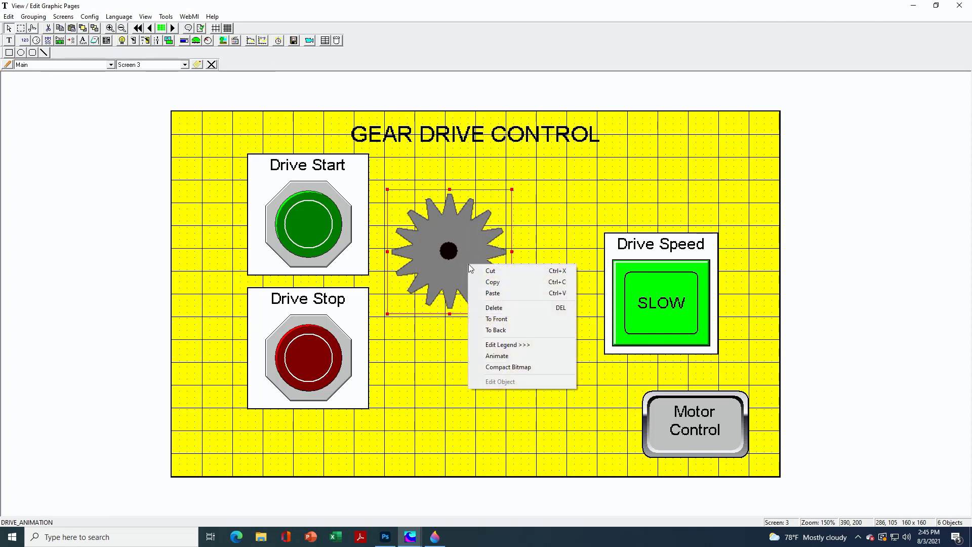
pyautogui.click(495, 282)
pyautogui.rightClick(524, 294)
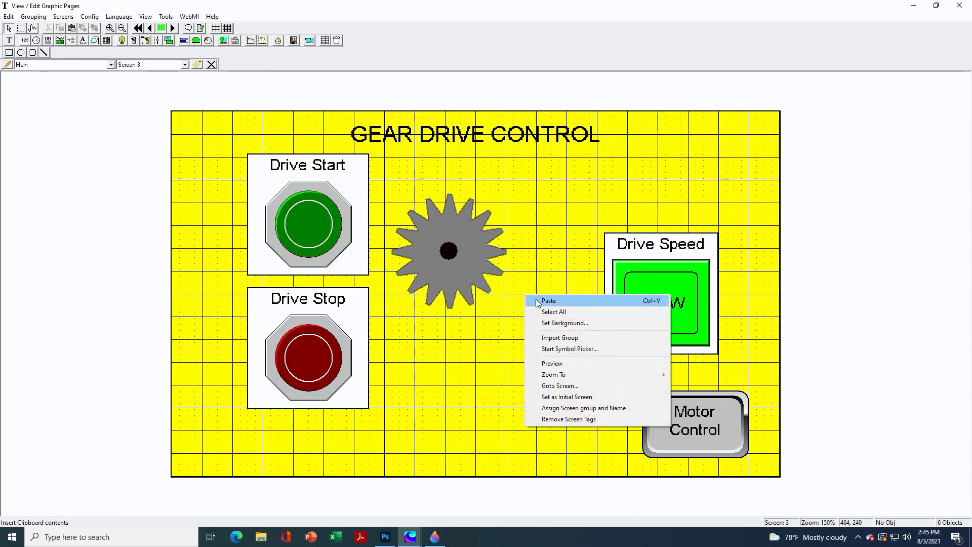
pyautogui.click(541, 301)
pyautogui.moveTo(467, 274); pyautogui.dragTo(495, 371)
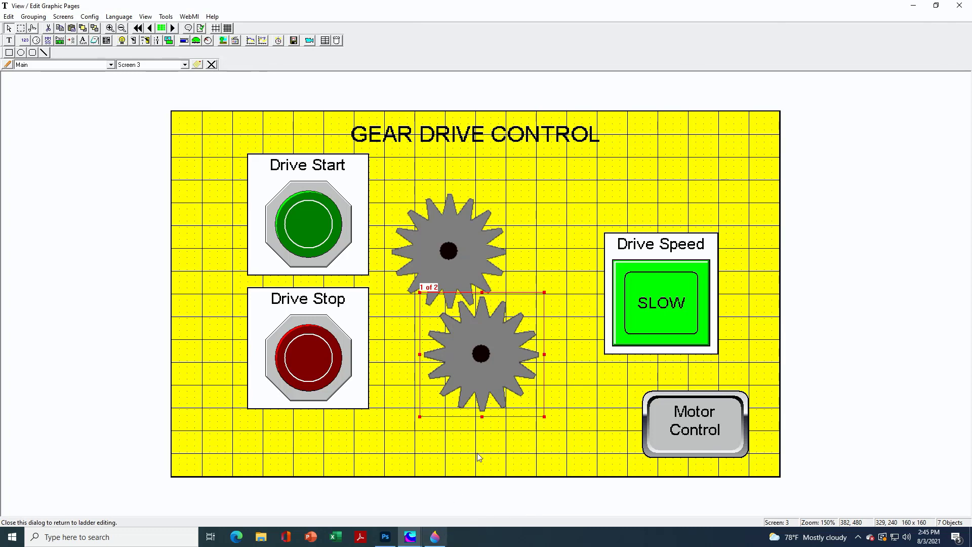
# Close the graphics editor and download the program with the gear animations to the controller.
pyautogui.click(959, 5)
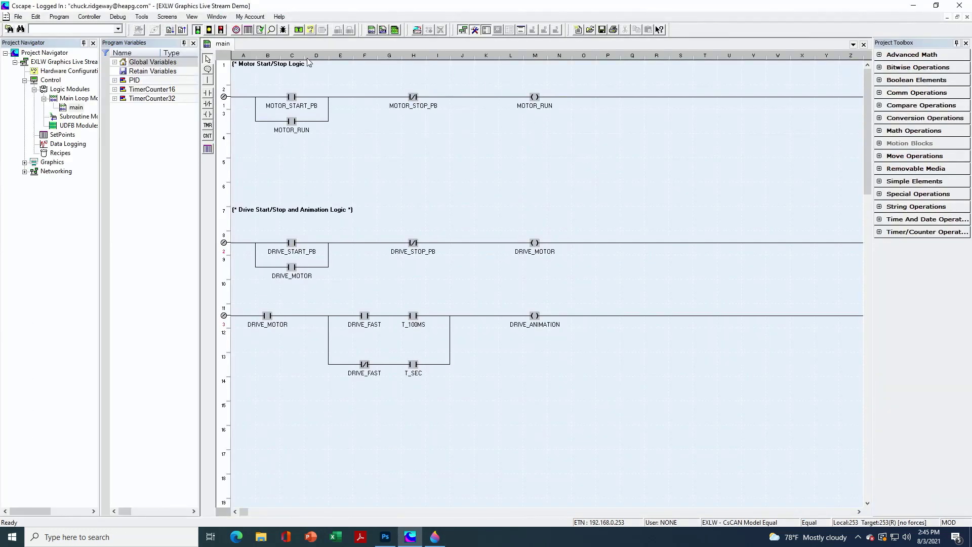
pyautogui.click(171, 32)
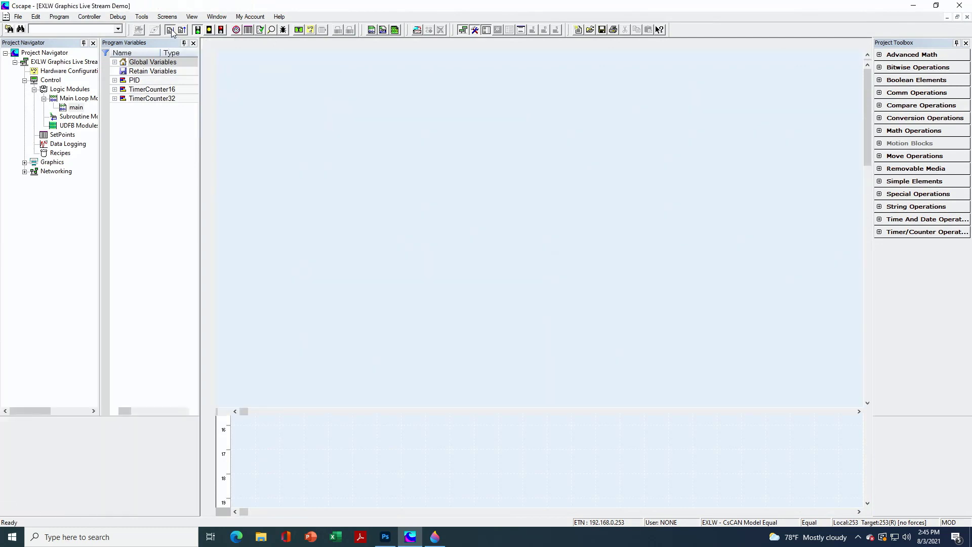
pyautogui.click(501, 358)
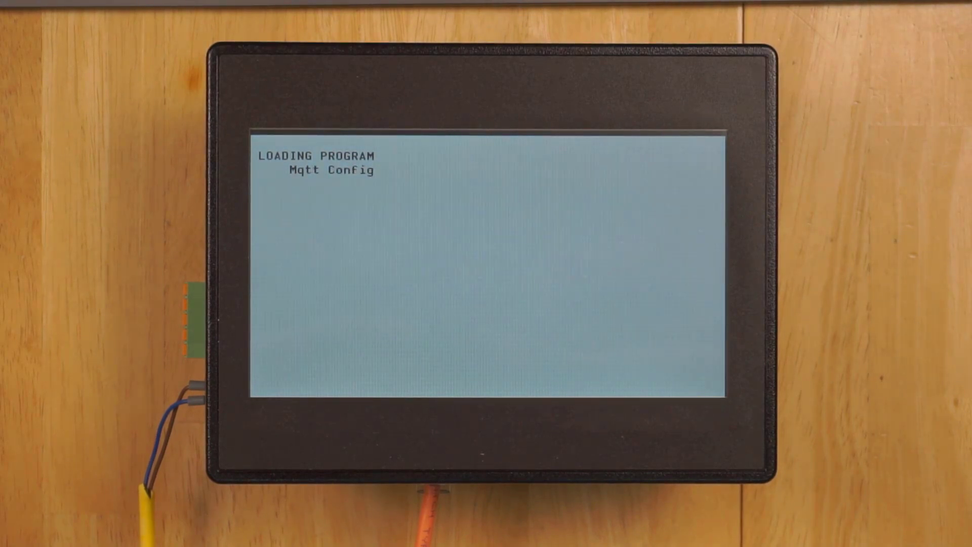
pyautogui.click(653, 360)
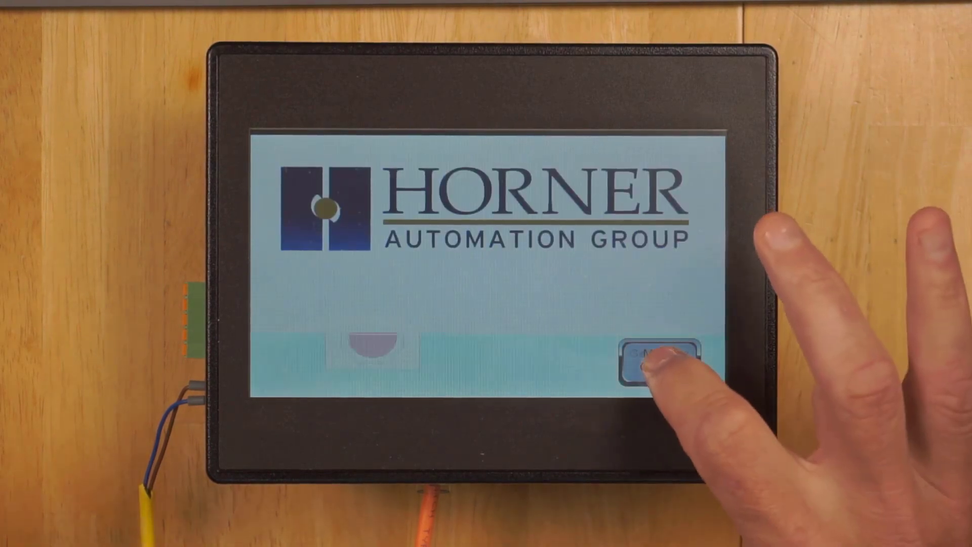
pyautogui.click(661, 363)
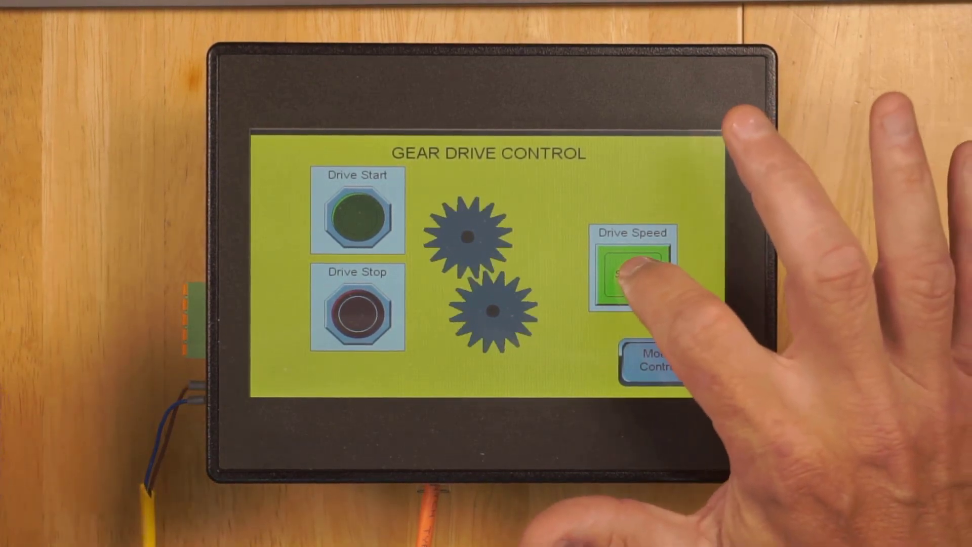
pyautogui.click(632, 274)
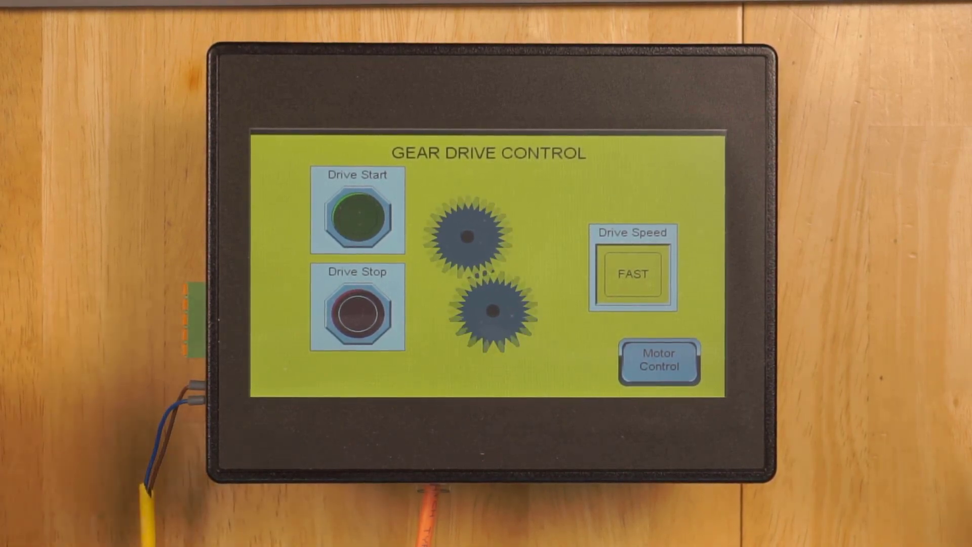
pyautogui.click(633, 274)
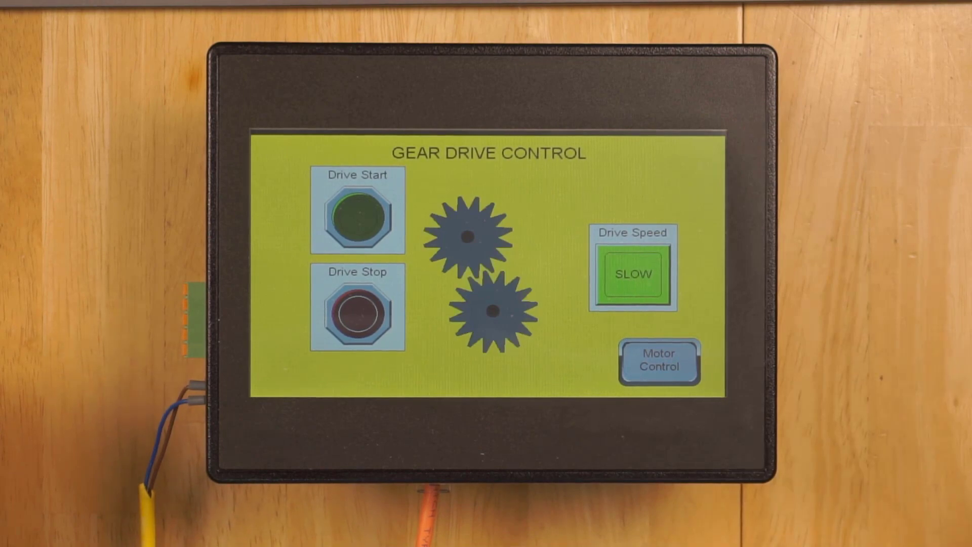